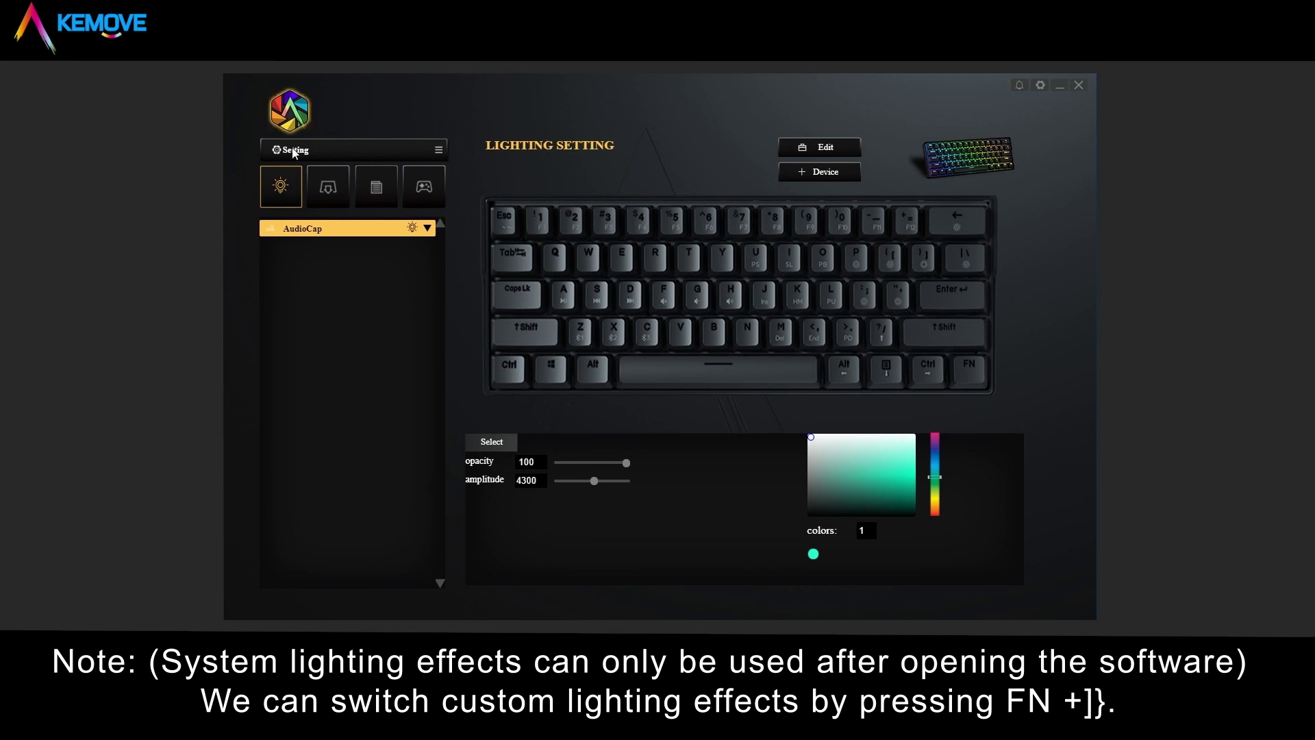
# Open the custom lighting effect editor and delete the default frame0.
pyautogui.click(329, 202)
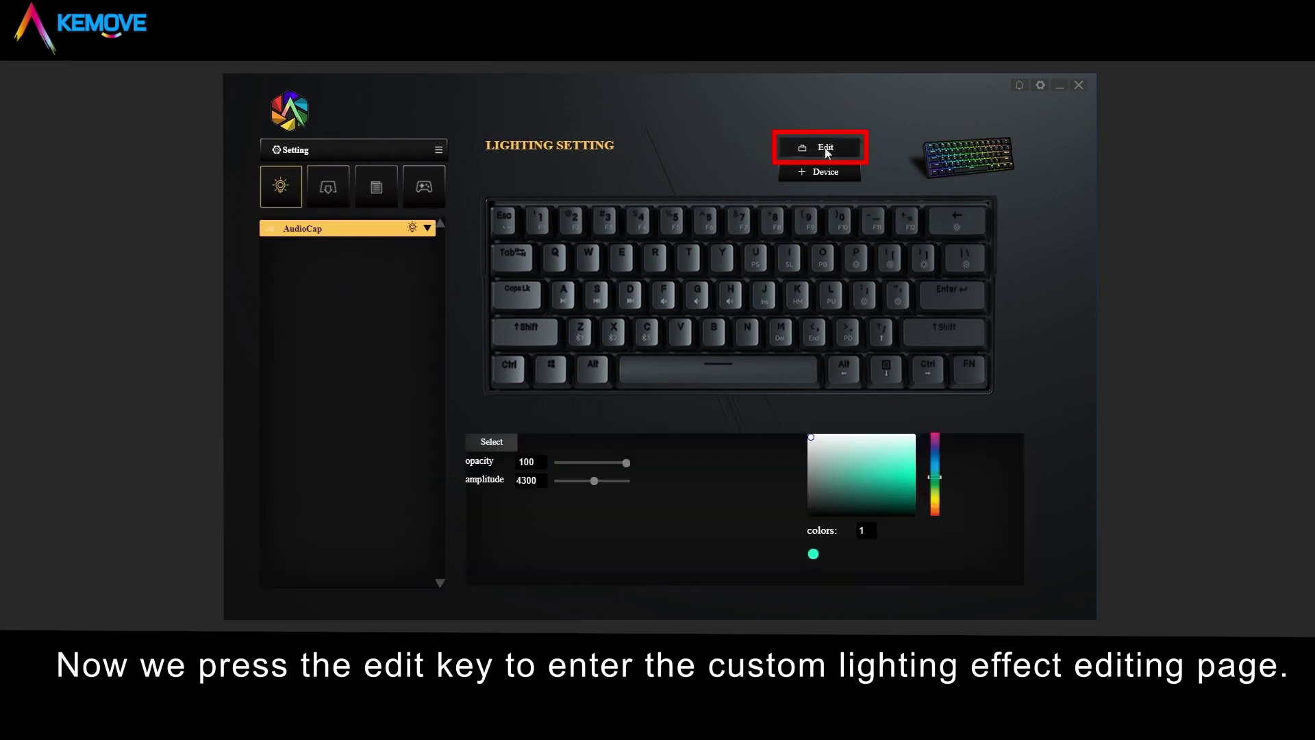
pyautogui.click(826, 148)
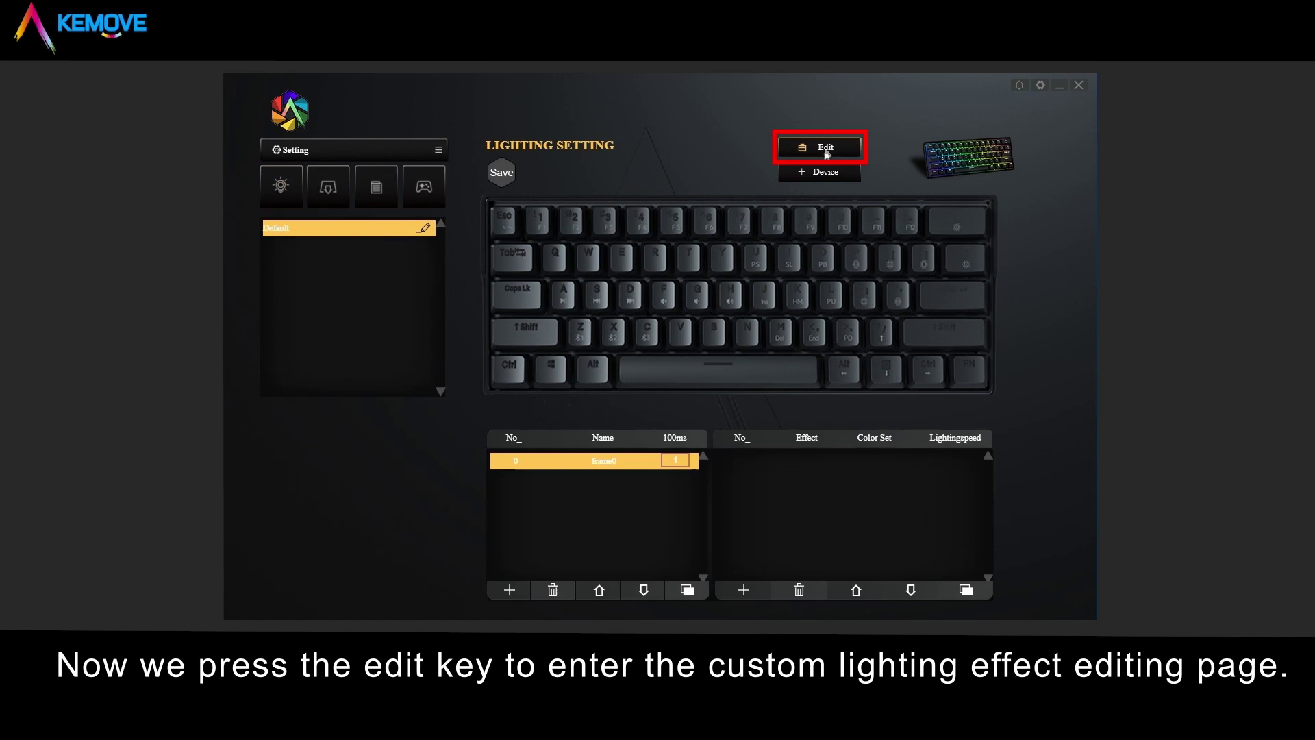
pyautogui.click(569, 593)
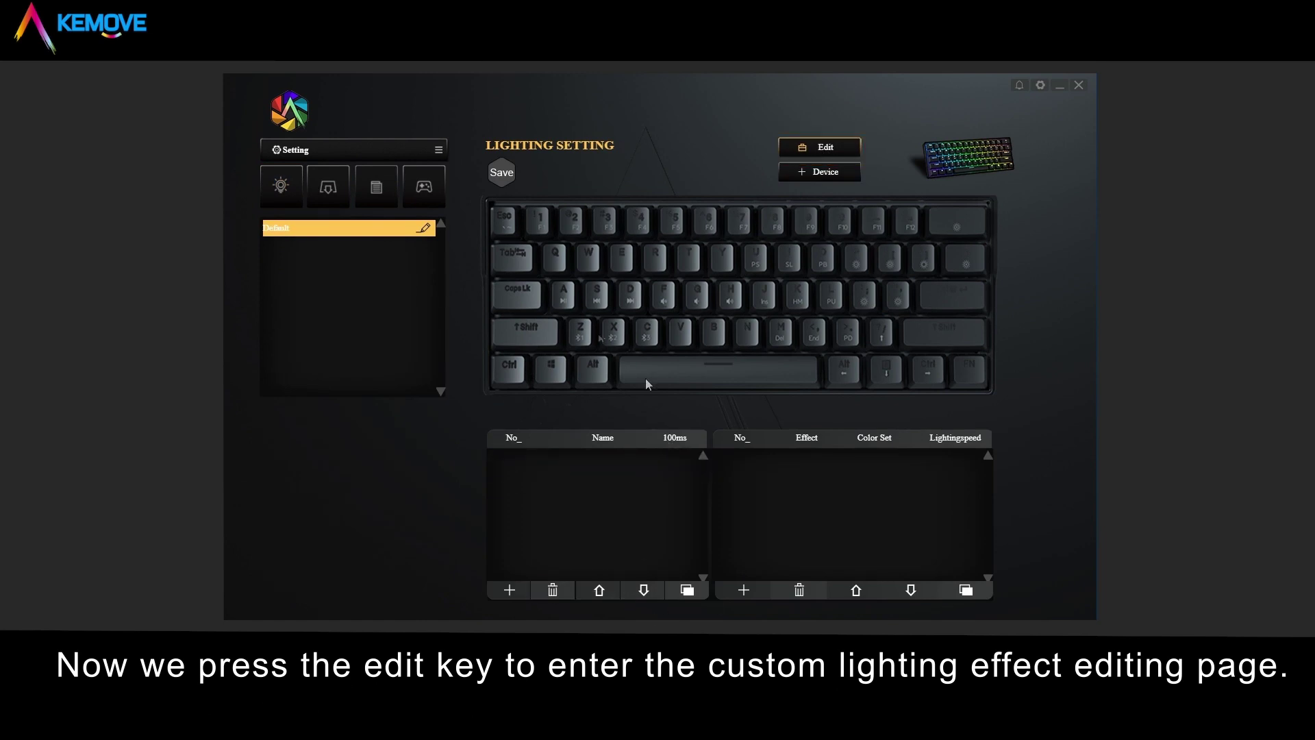
# Rename the custom effect from Default to DOUVA.
pyautogui.click(423, 231)
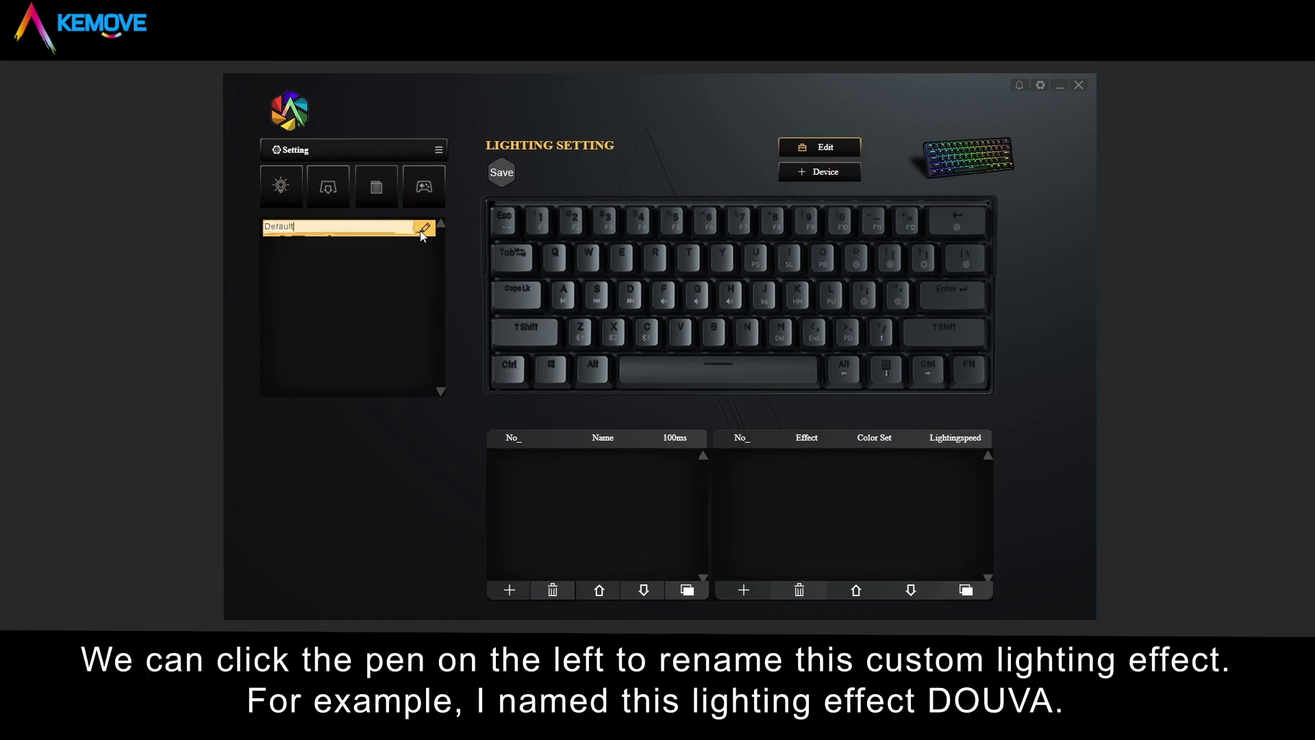
pyautogui.moveTo(363, 227); pyautogui.dragTo(223, 235)
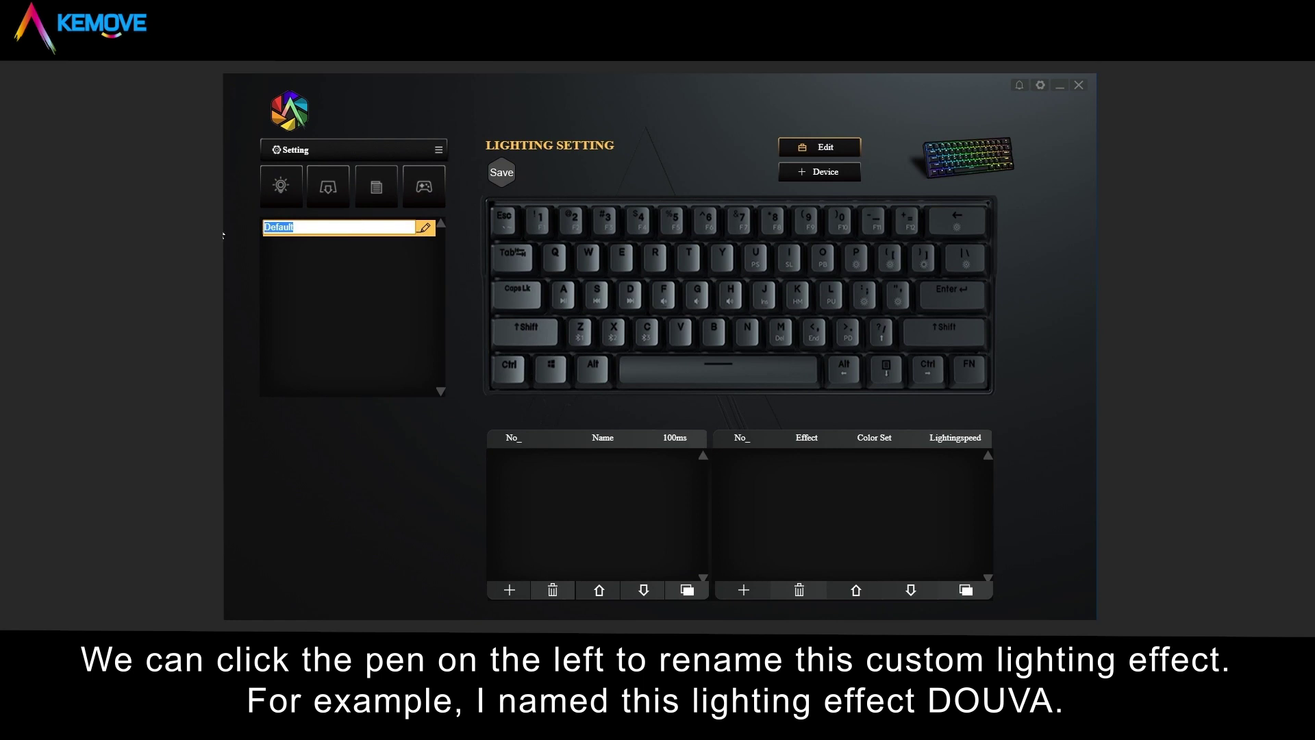
pyautogui.press('BackSpace')
pyautogui.write('DOUVA')
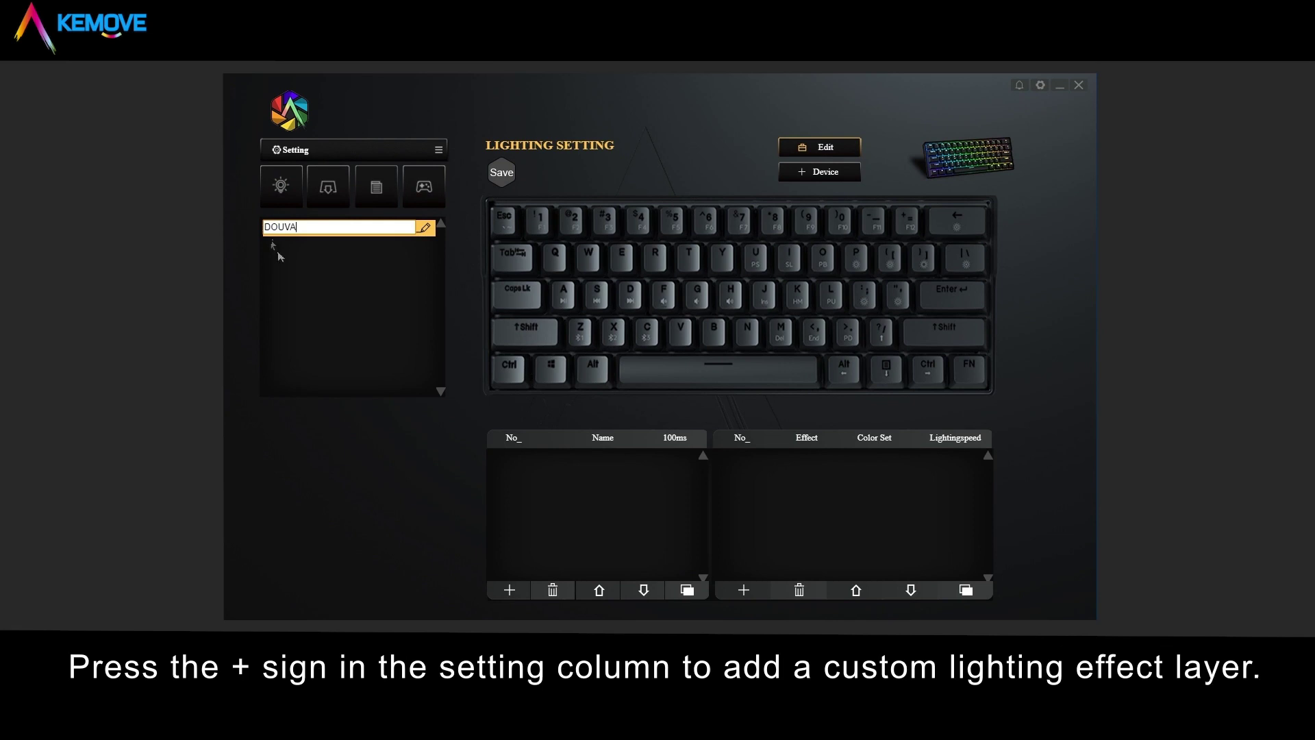
# Confirm the name DOUVA and add a second lighting effect to the list.
pyautogui.click(291, 284)
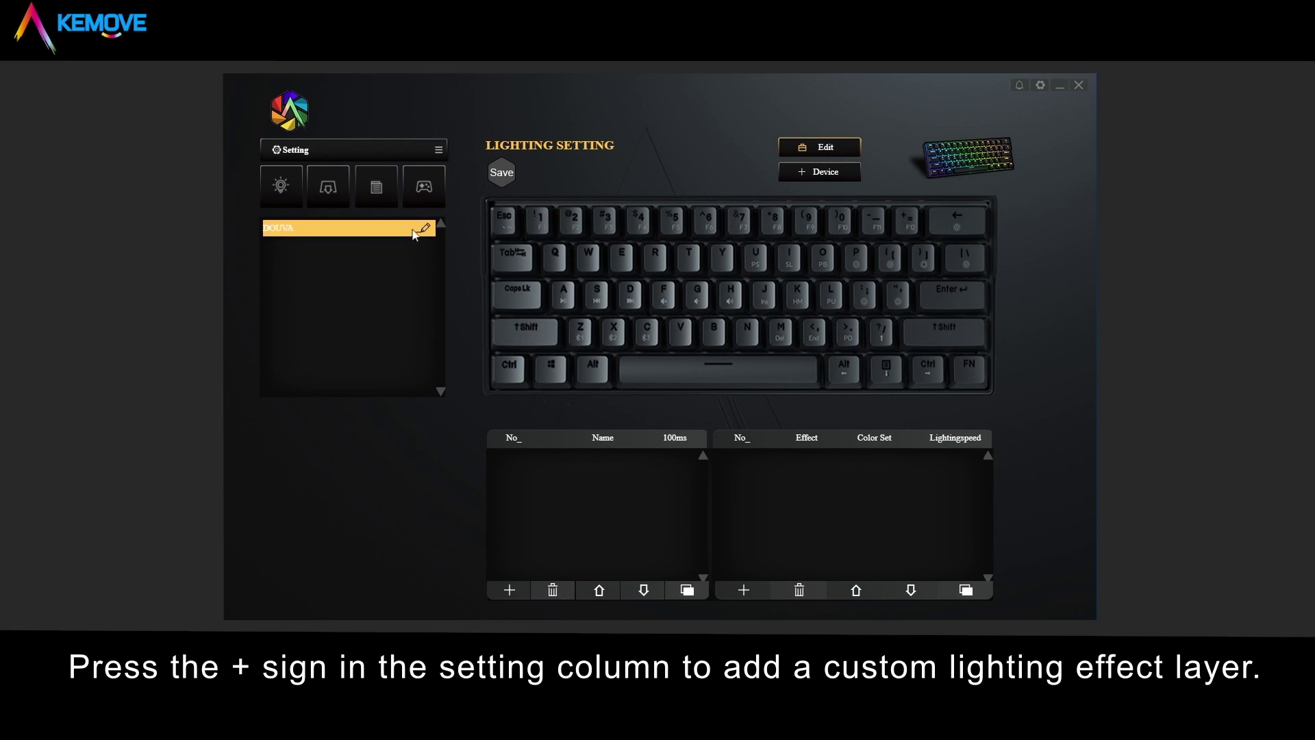
pyautogui.click(438, 149)
pyautogui.click(462, 145)
# Delete the added Default effect so DOUVA is the only effect listed.
pyautogui.click(439, 149)
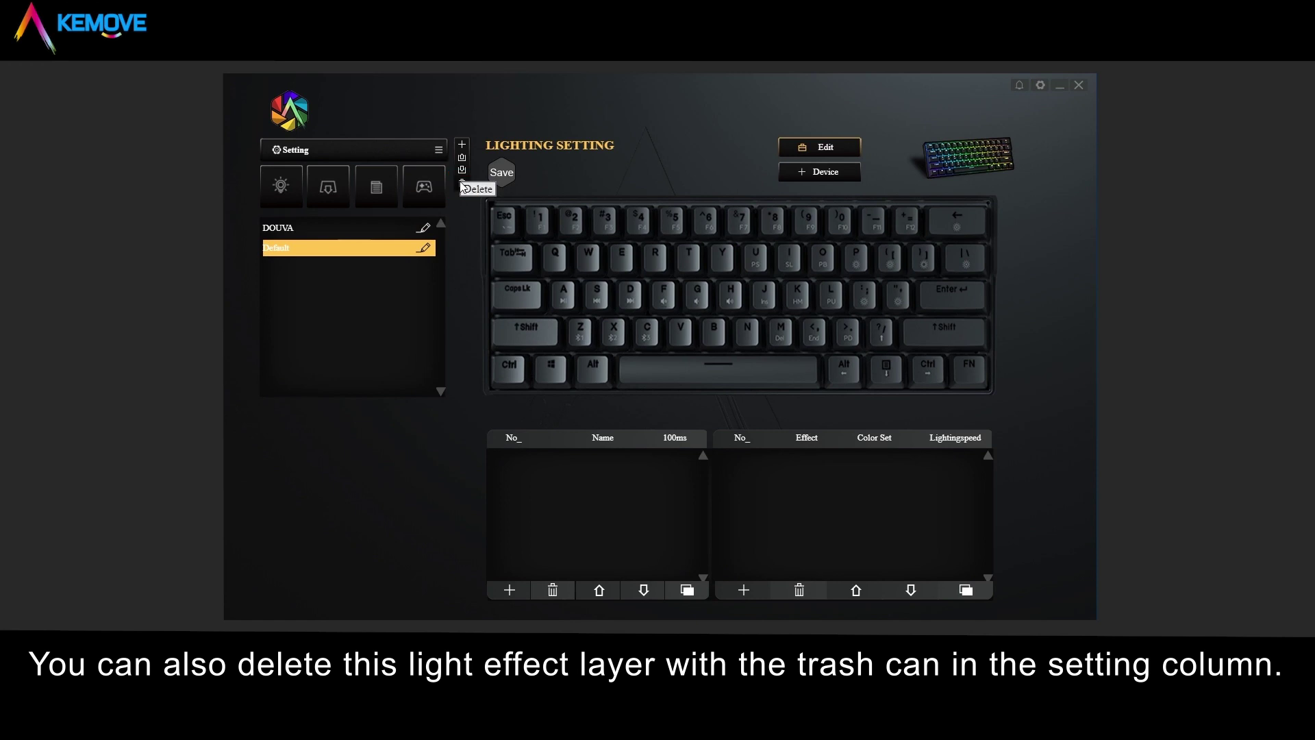
pyautogui.click(462, 184)
pyautogui.click(438, 149)
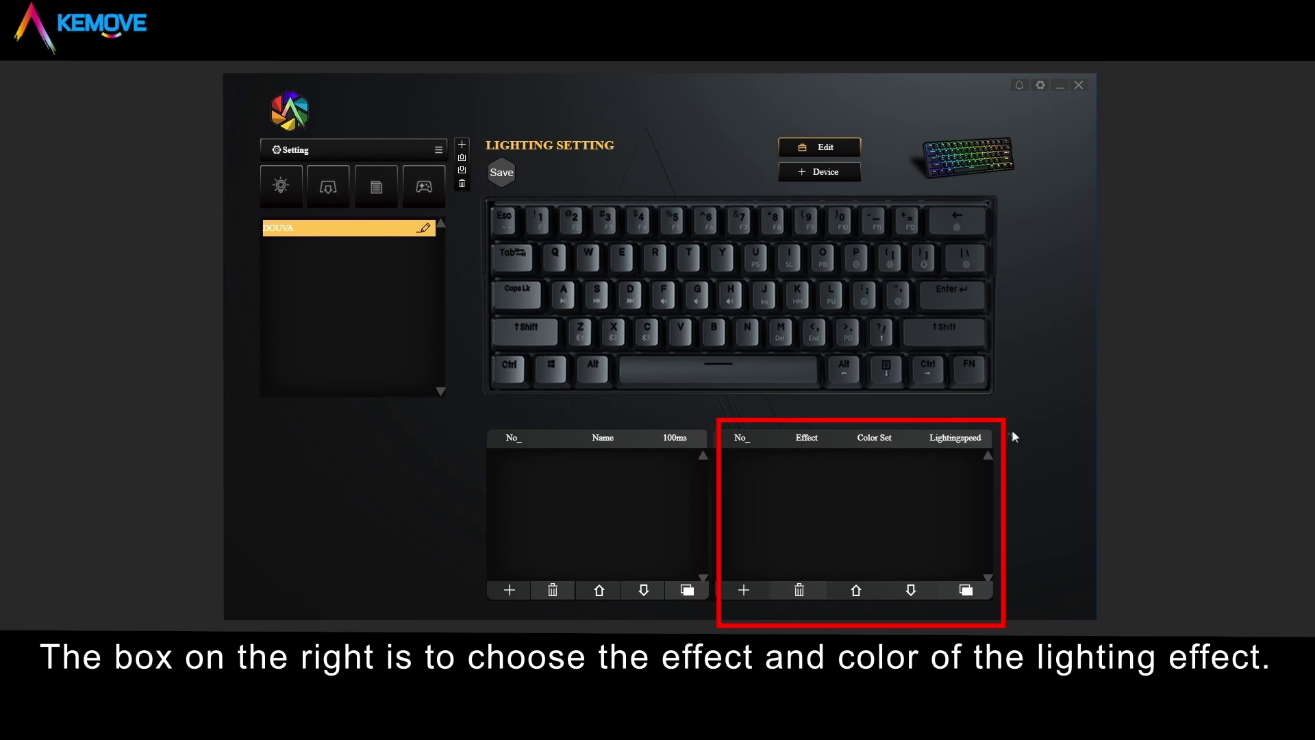
# Add frame0, look at the available effect types, then delete that frame.
pyautogui.click(520, 596)
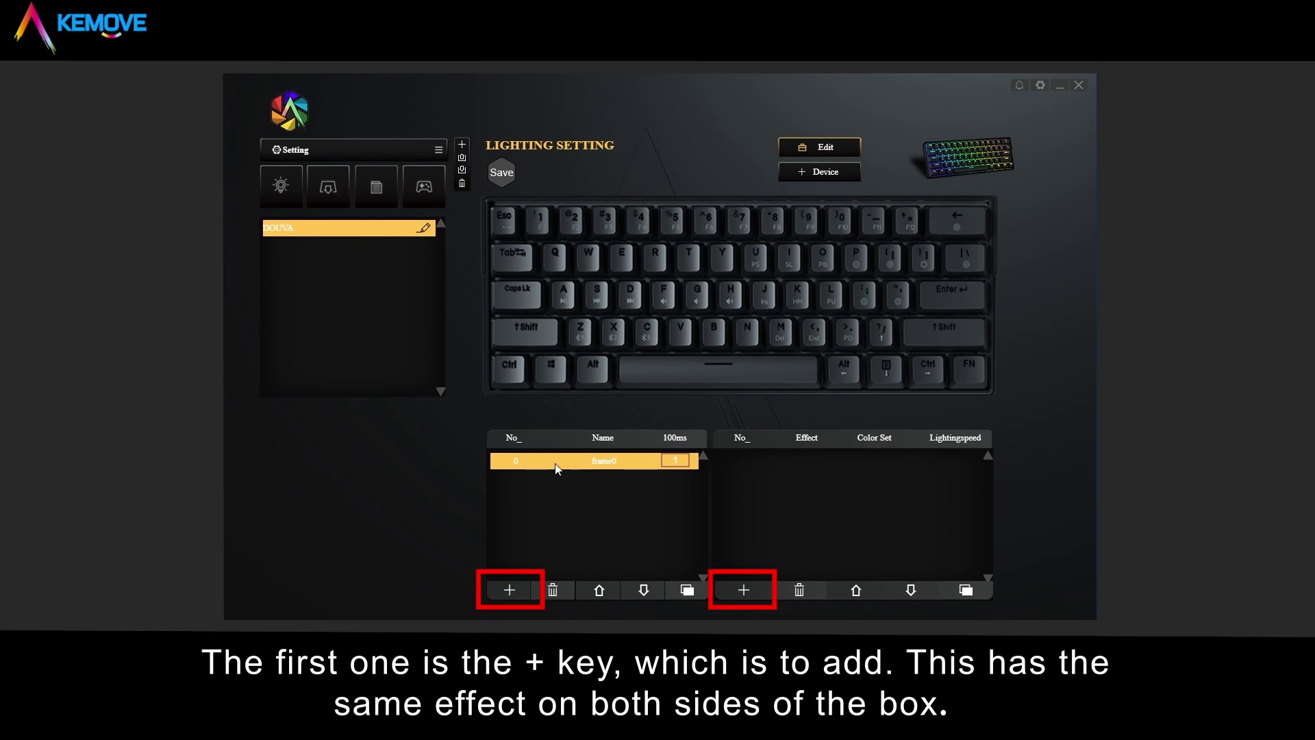
pyautogui.click(744, 590)
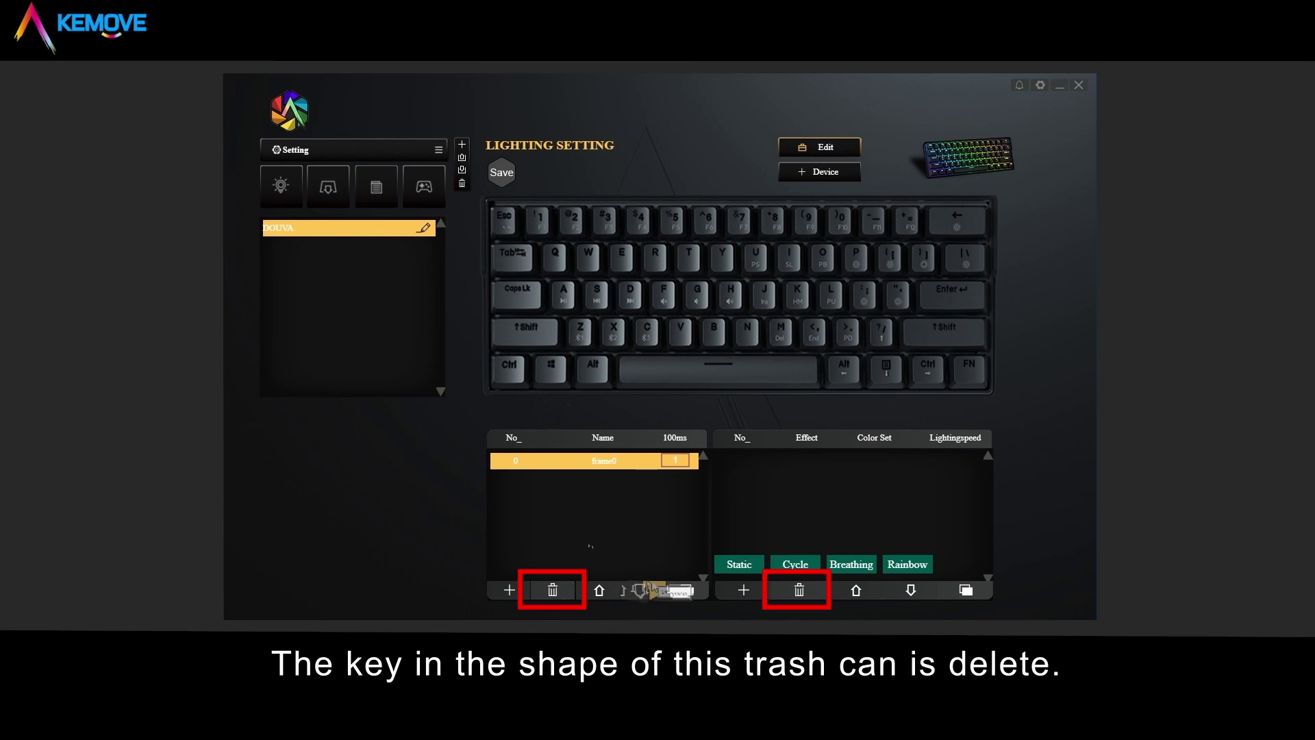
pyautogui.click(559, 591)
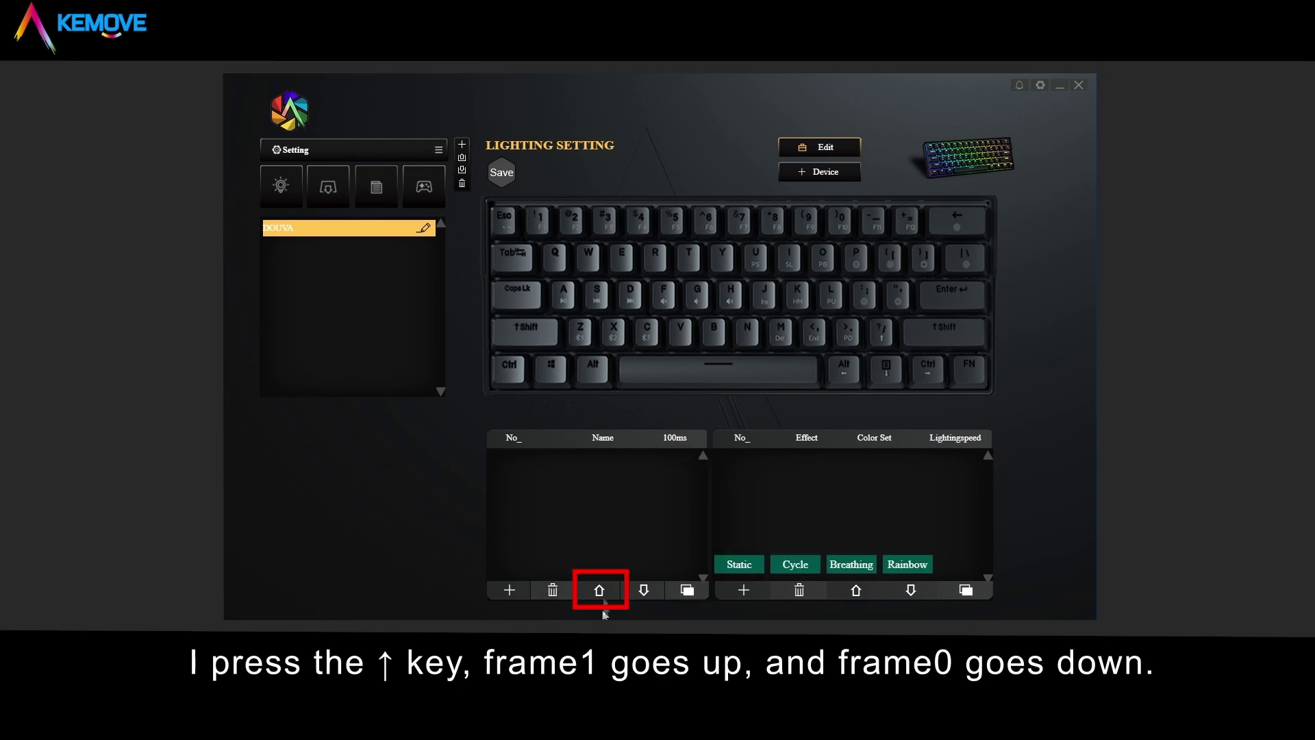
# Add frame1, move it above frame0, then move it back below.
pyautogui.click(510, 590)
pyautogui.click(509, 590)
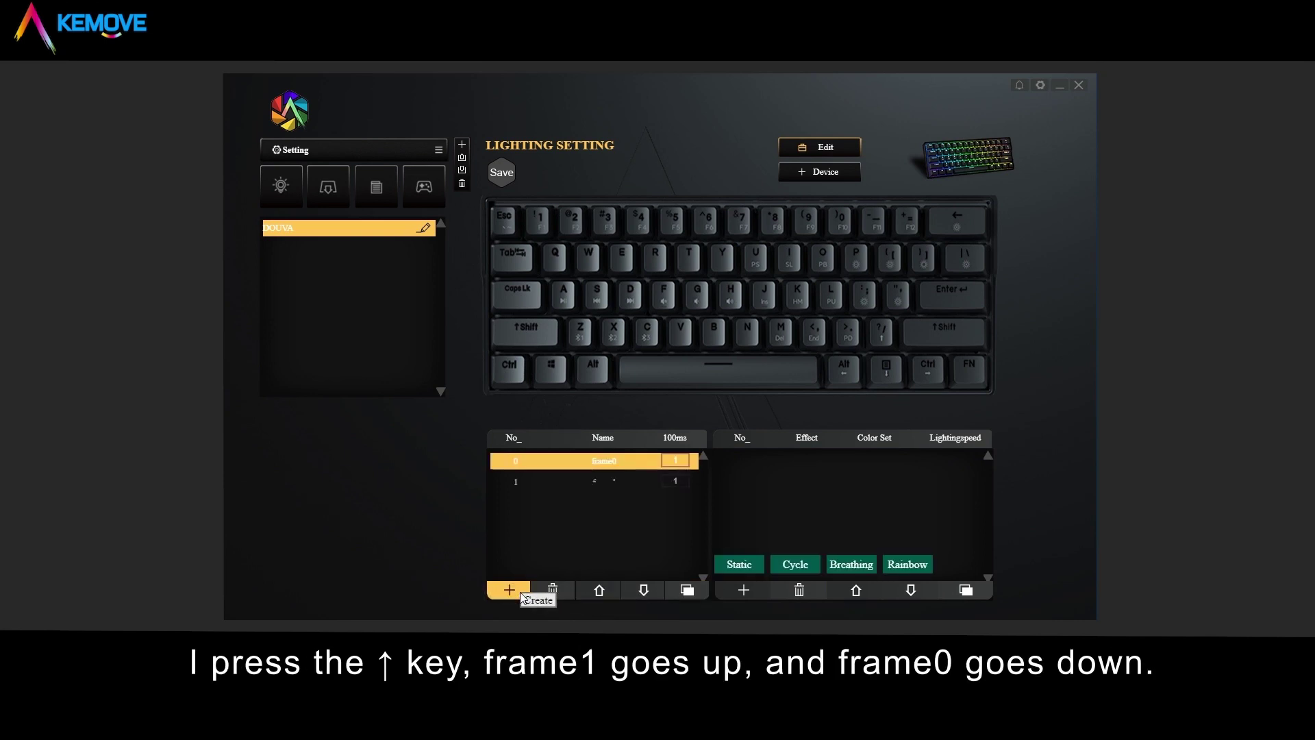
pyautogui.click(614, 487)
pyautogui.click(600, 590)
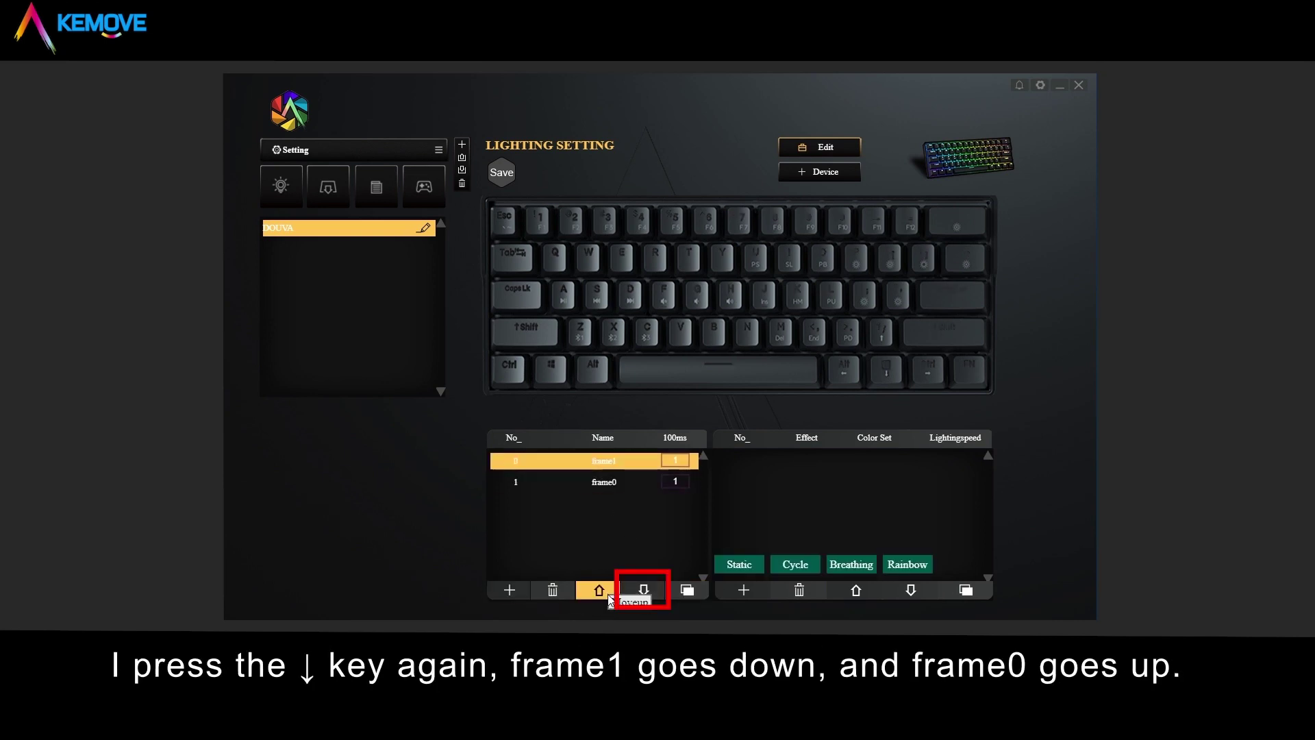
pyautogui.click(643, 590)
pyautogui.click(599, 590)
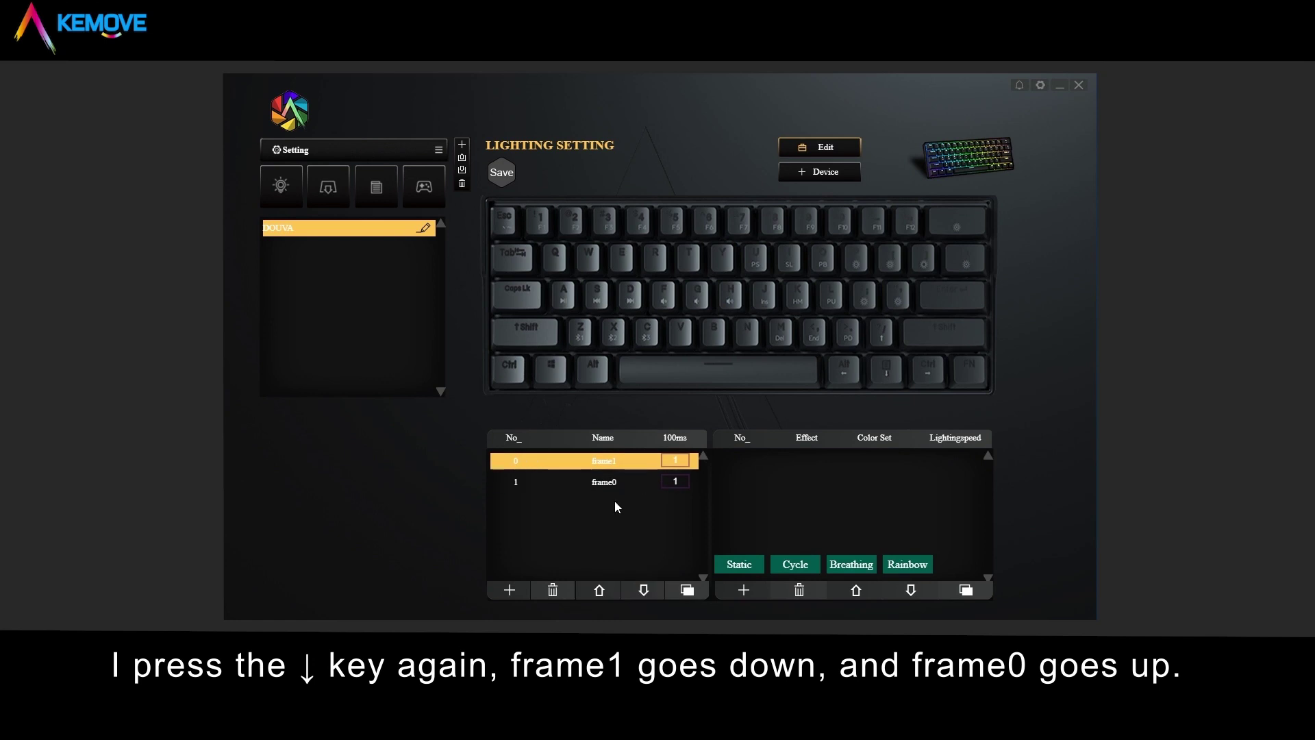
pyautogui.click(644, 590)
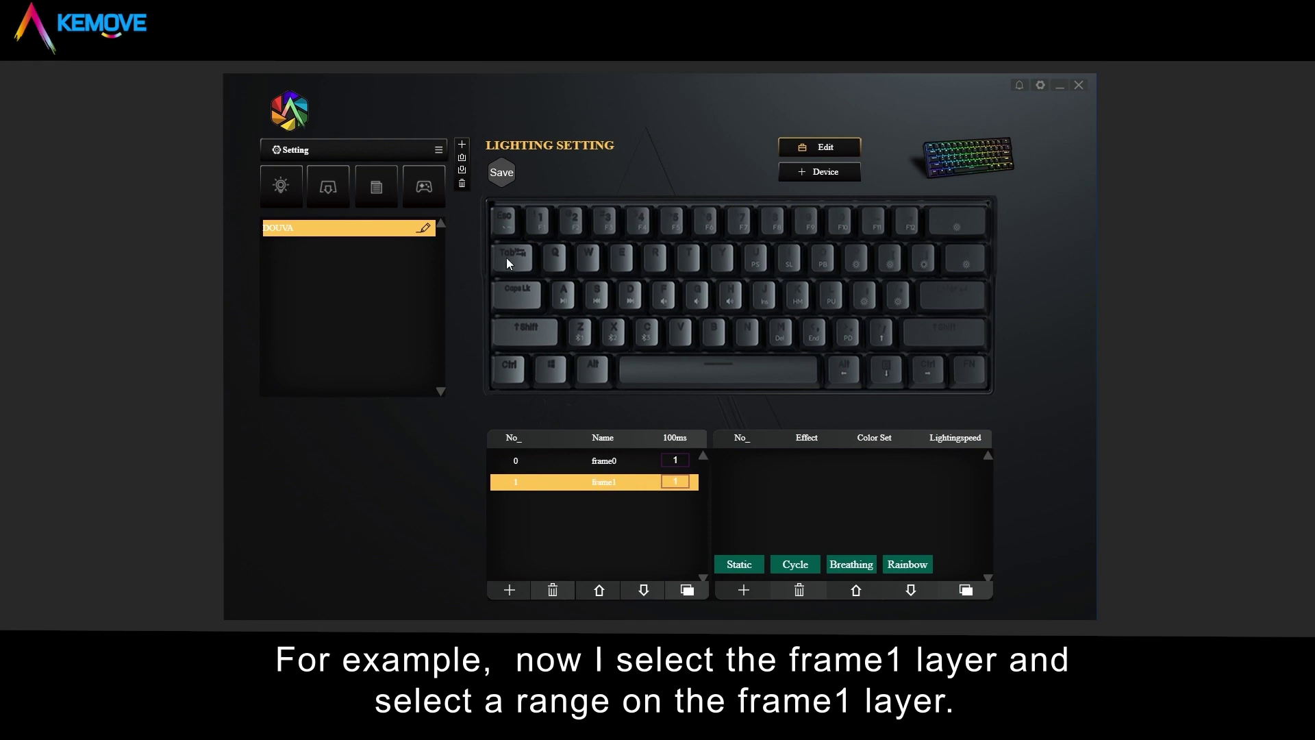
# Select keys Tab–R, Caps–F and Shift–C on frame1, then duplicate frame1 as frame 2.
pyautogui.moveTo(507, 264); pyautogui.dragTo(654, 335)
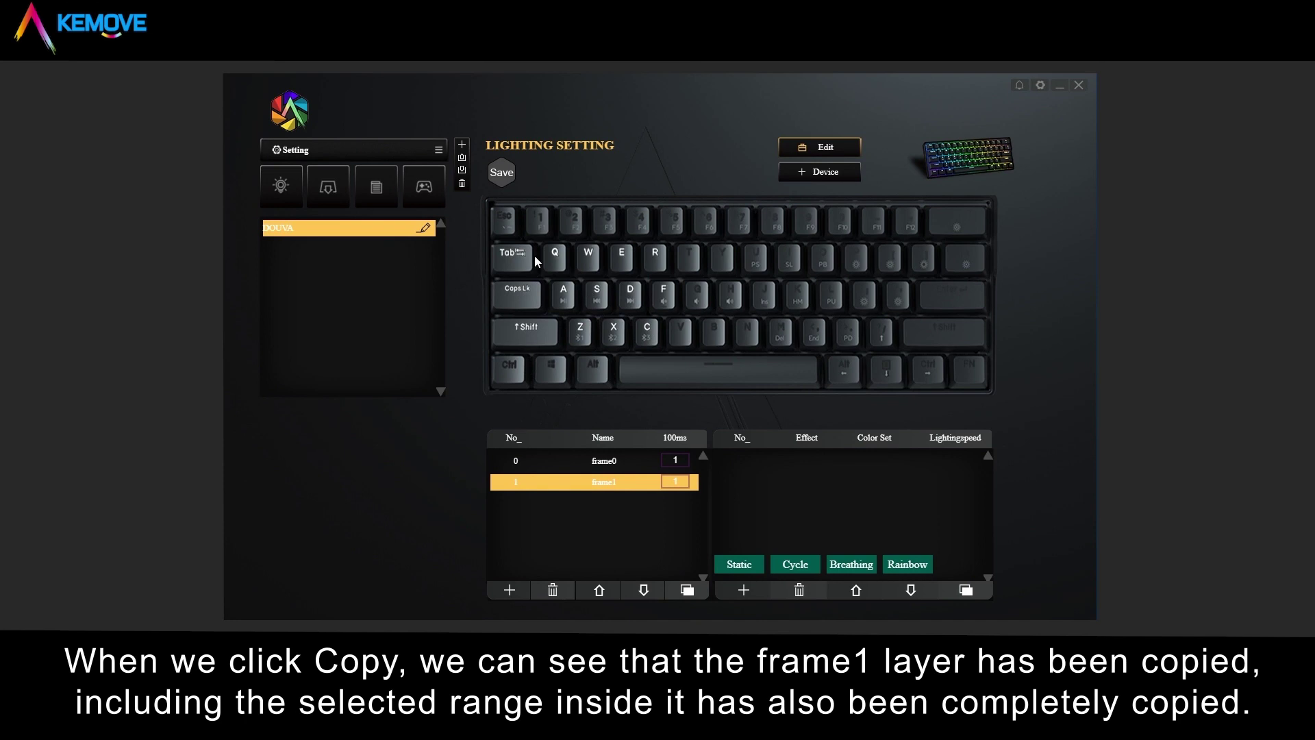
pyautogui.click(687, 590)
pyautogui.click(644, 504)
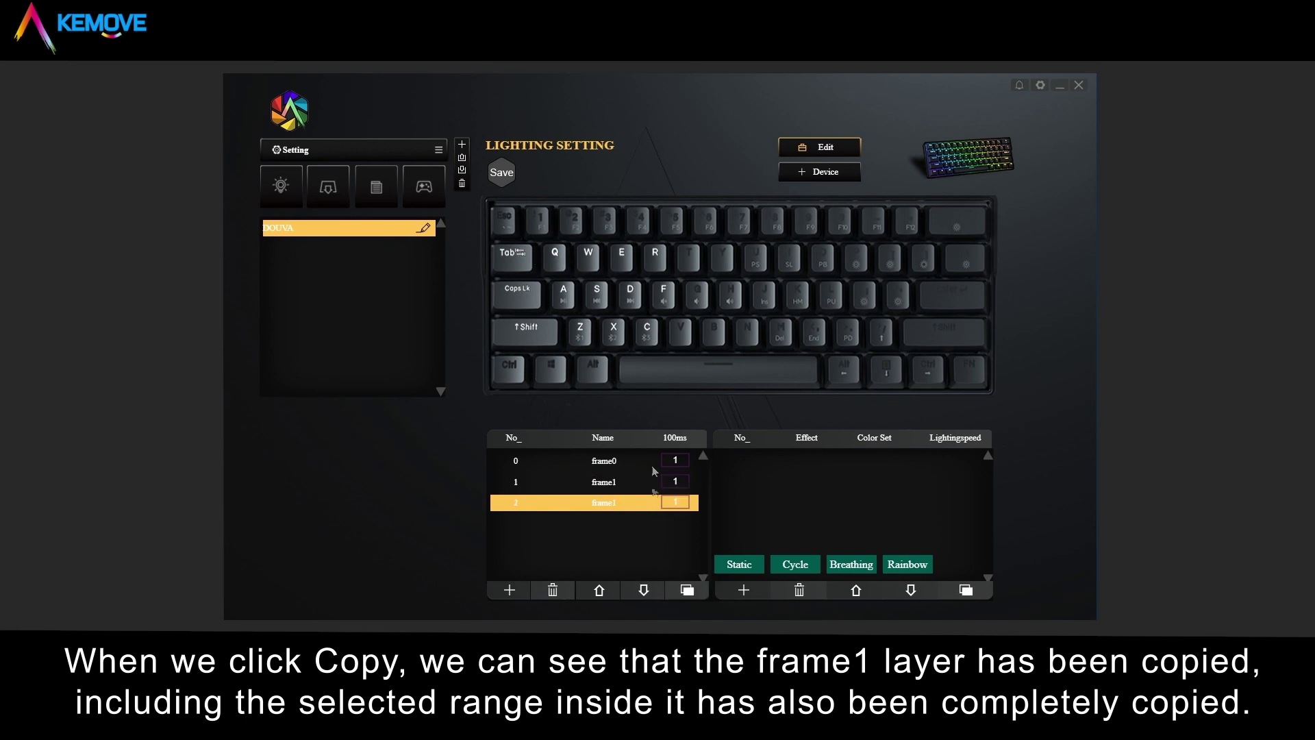
pyautogui.click(637, 488)
pyautogui.click(637, 508)
pyautogui.click(598, 483)
pyautogui.click(607, 503)
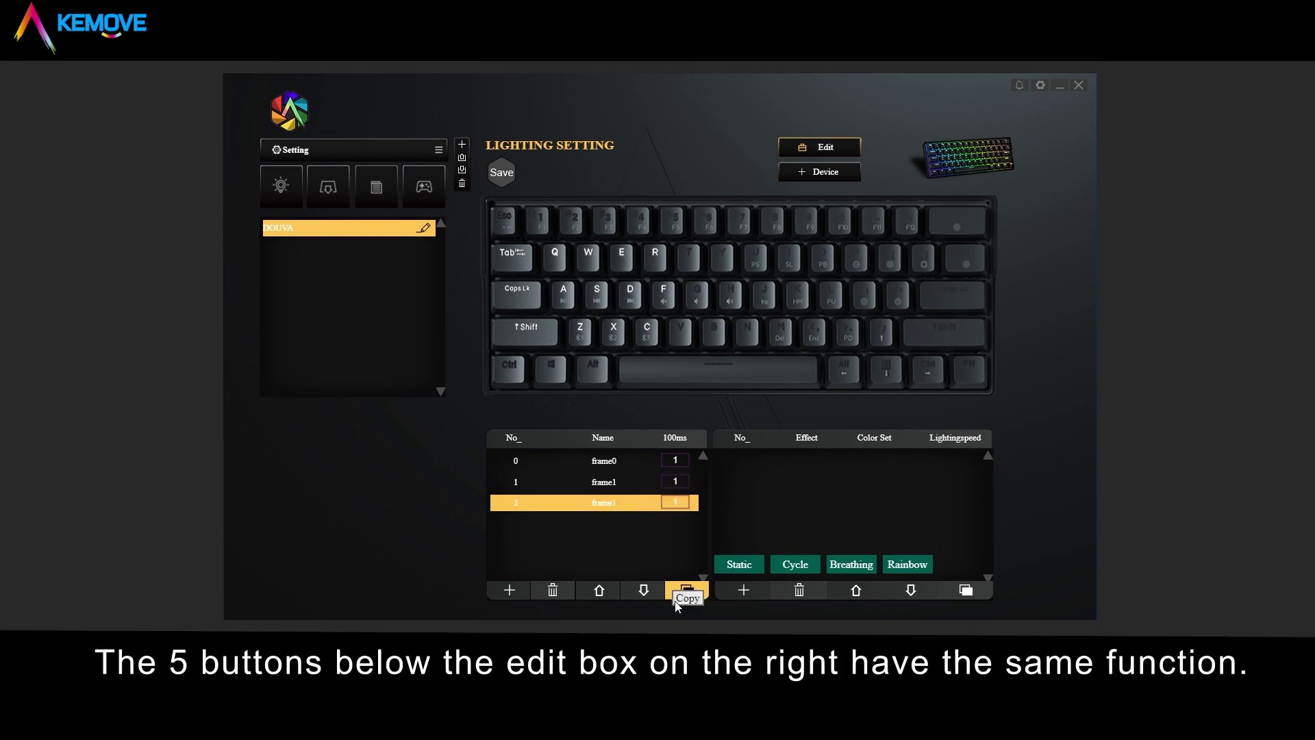
# Delete every frame from DOUVA's frame list.
pyautogui.click(553, 591)
pyautogui.click(553, 591)
pyautogui.click(553, 591)
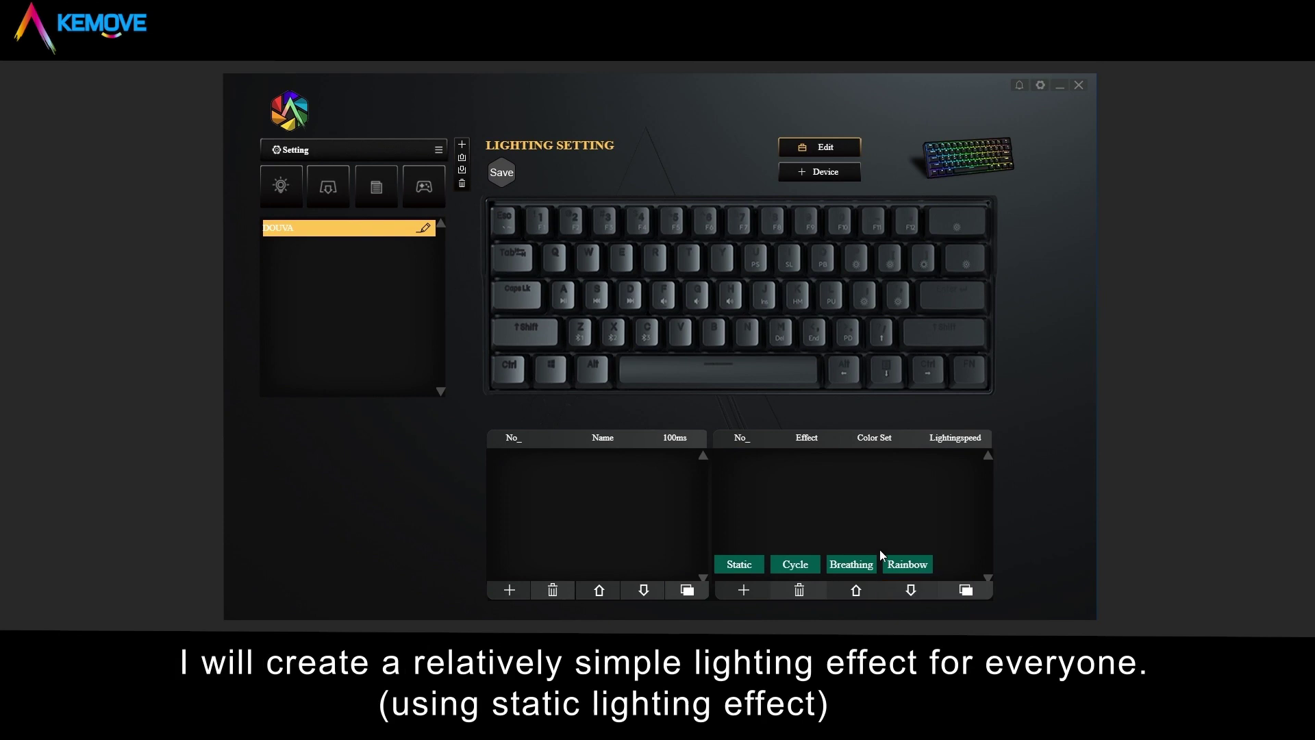
# Add a new frame0, try top-row key selections, and select its 100ms duration for editing.
pyautogui.click(515, 602)
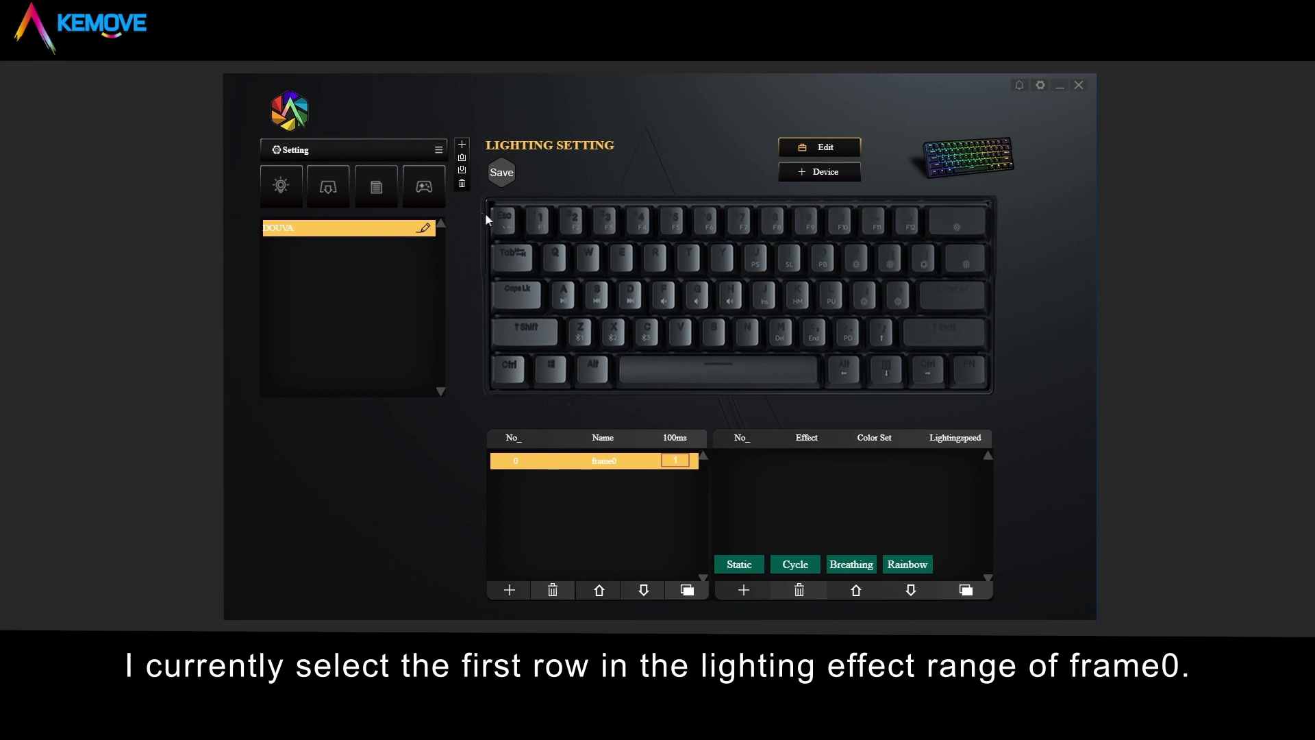
pyautogui.moveTo(486, 216); pyautogui.dragTo(993, 224)
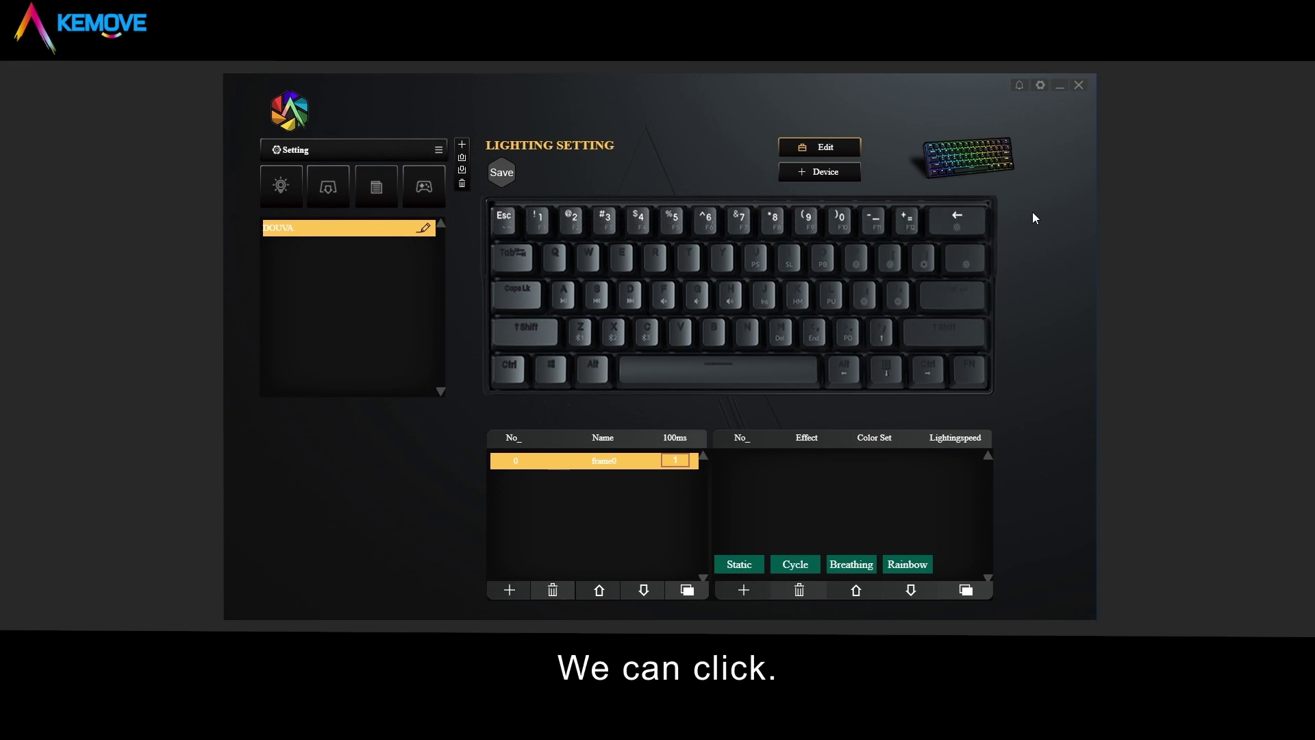
pyautogui.click(555, 264)
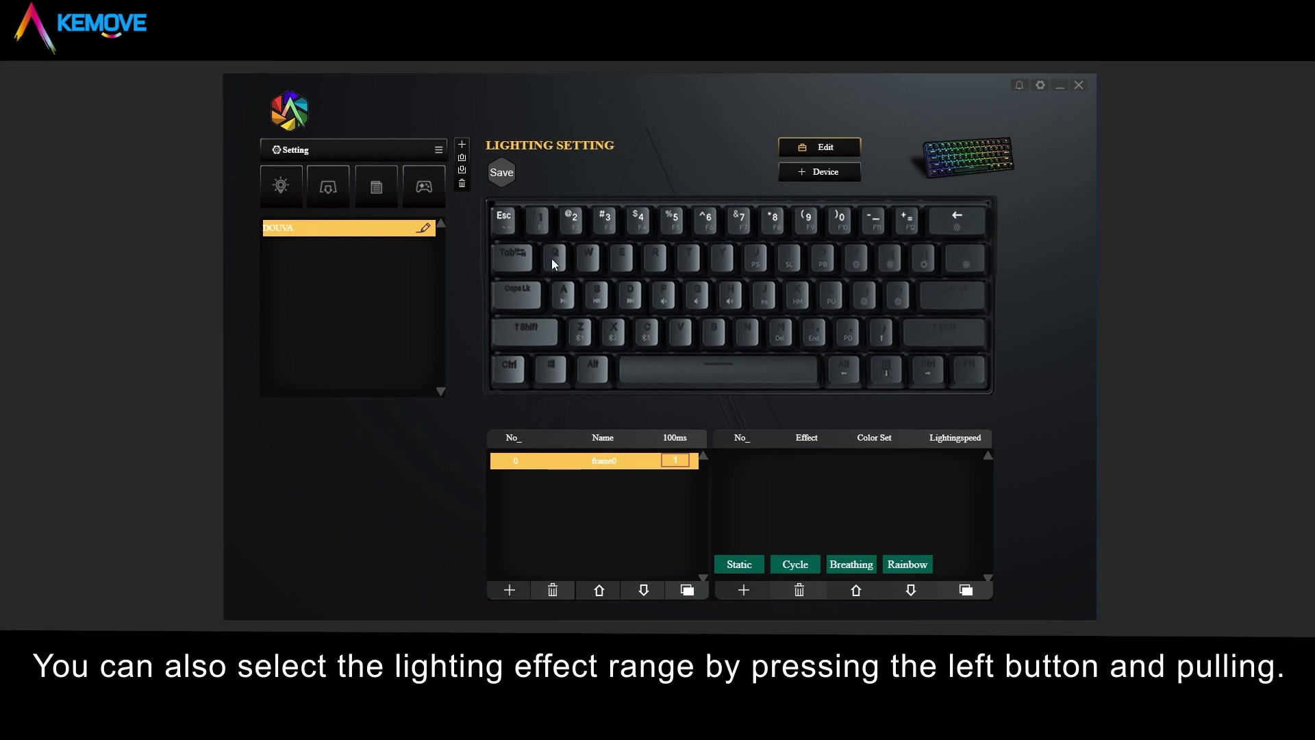
pyautogui.click(541, 223)
pyautogui.click(508, 223)
pyautogui.moveTo(531, 245); pyautogui.dragTo(569, 303)
pyautogui.moveTo(510, 253); pyautogui.dragTo(556, 285)
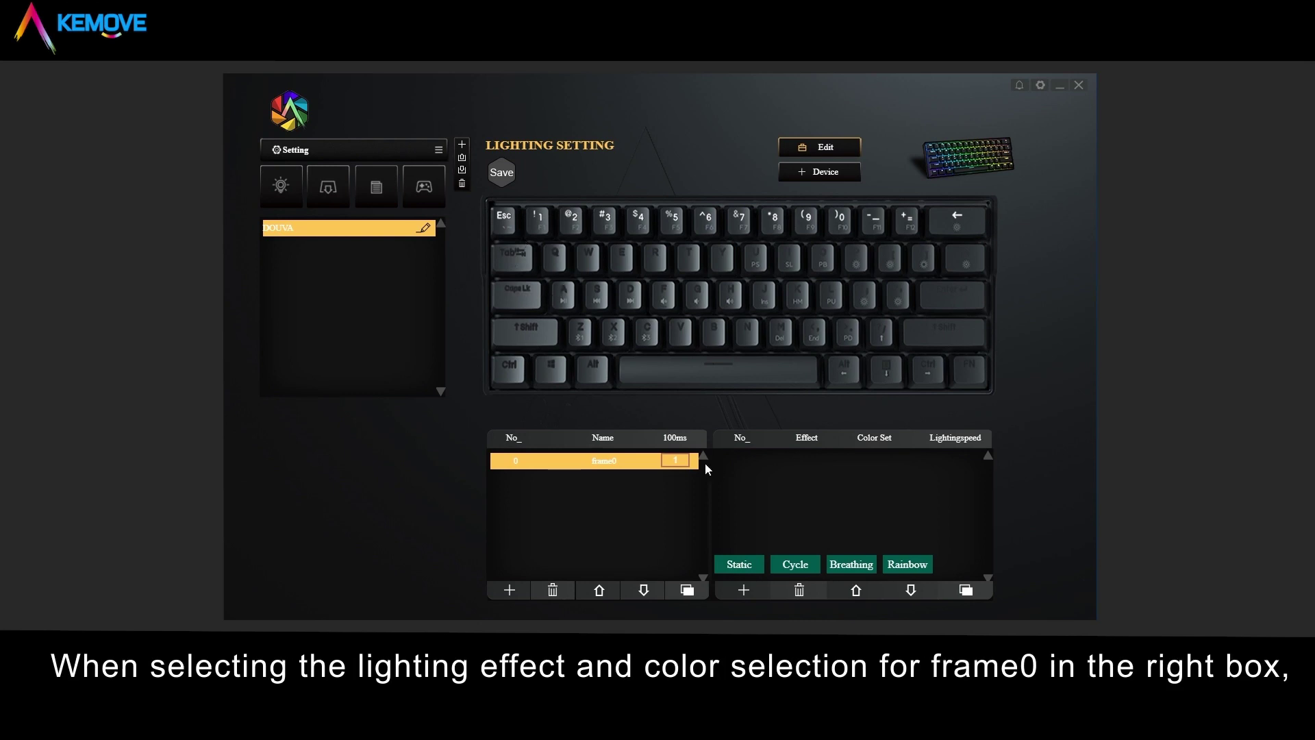
pyautogui.doubleClick(669, 457)
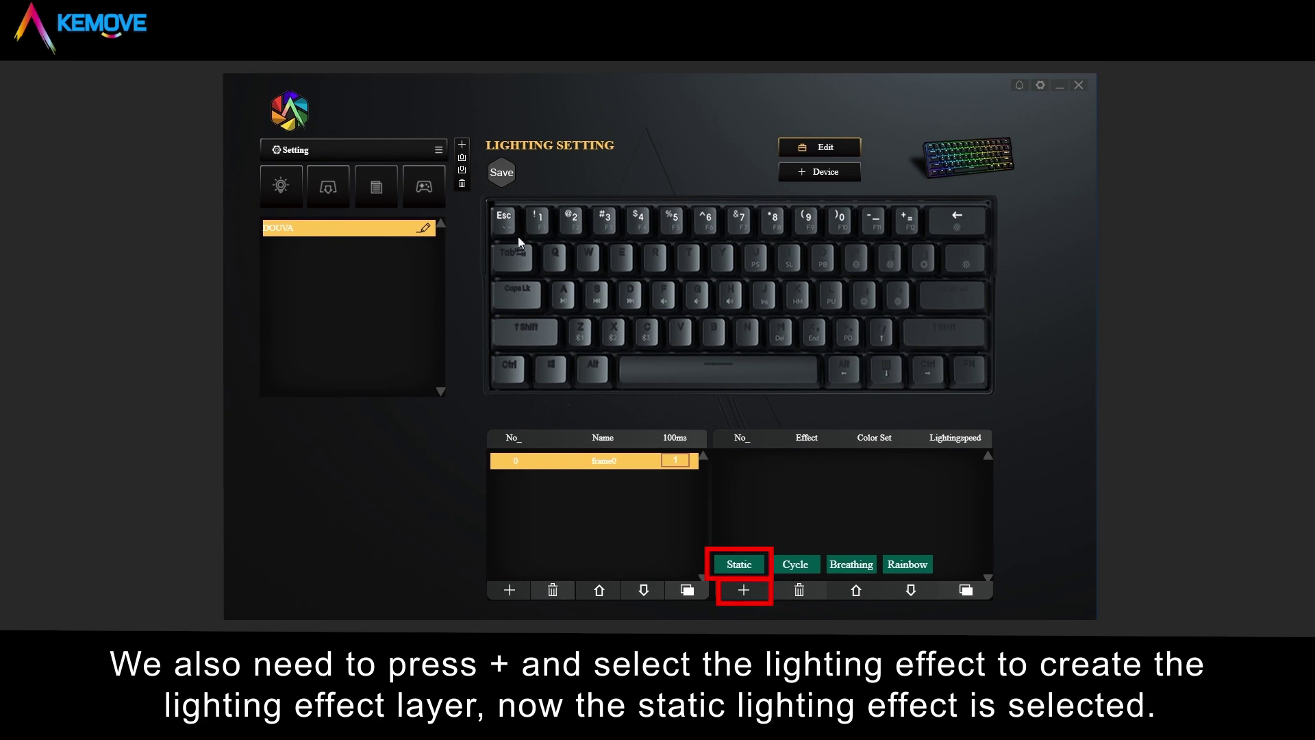
# Give frame0 a blue Static layer on the top row, Esc to Backspace, and check its range.
pyautogui.click(743, 567)
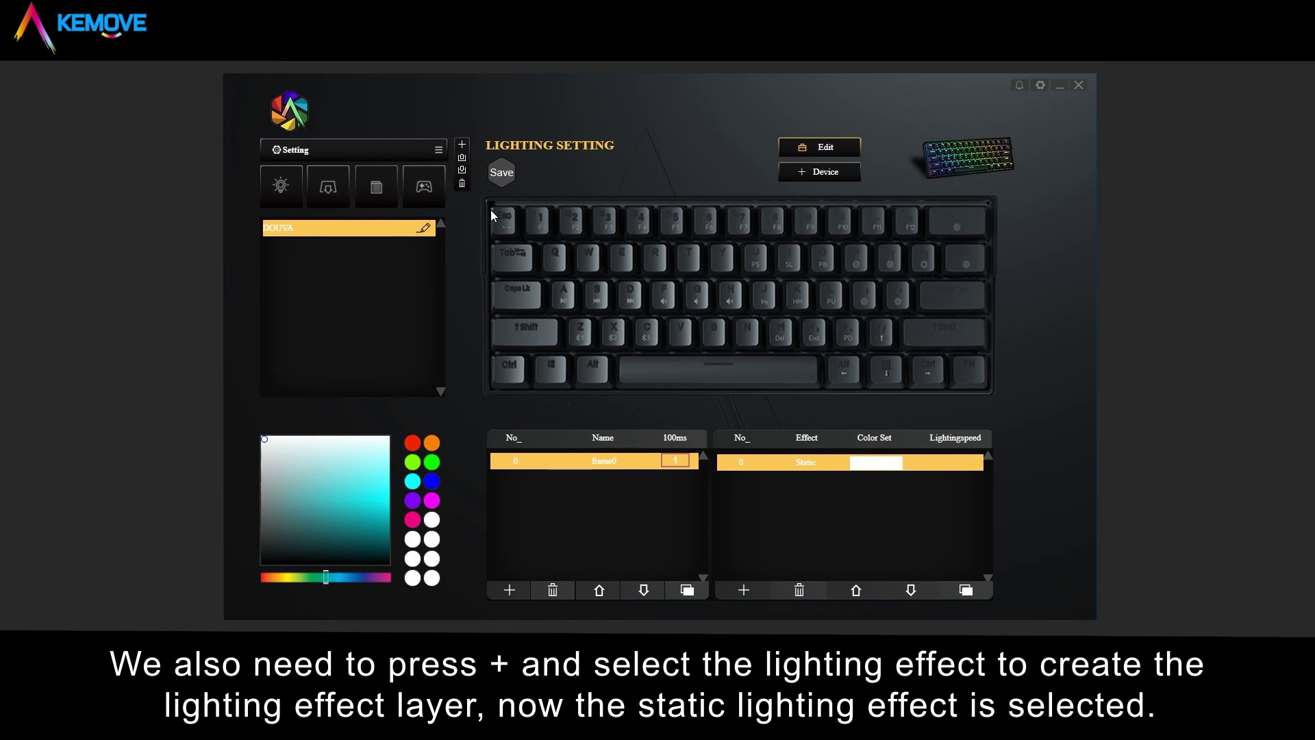
pyautogui.moveTo(491, 209); pyautogui.dragTo(967, 224)
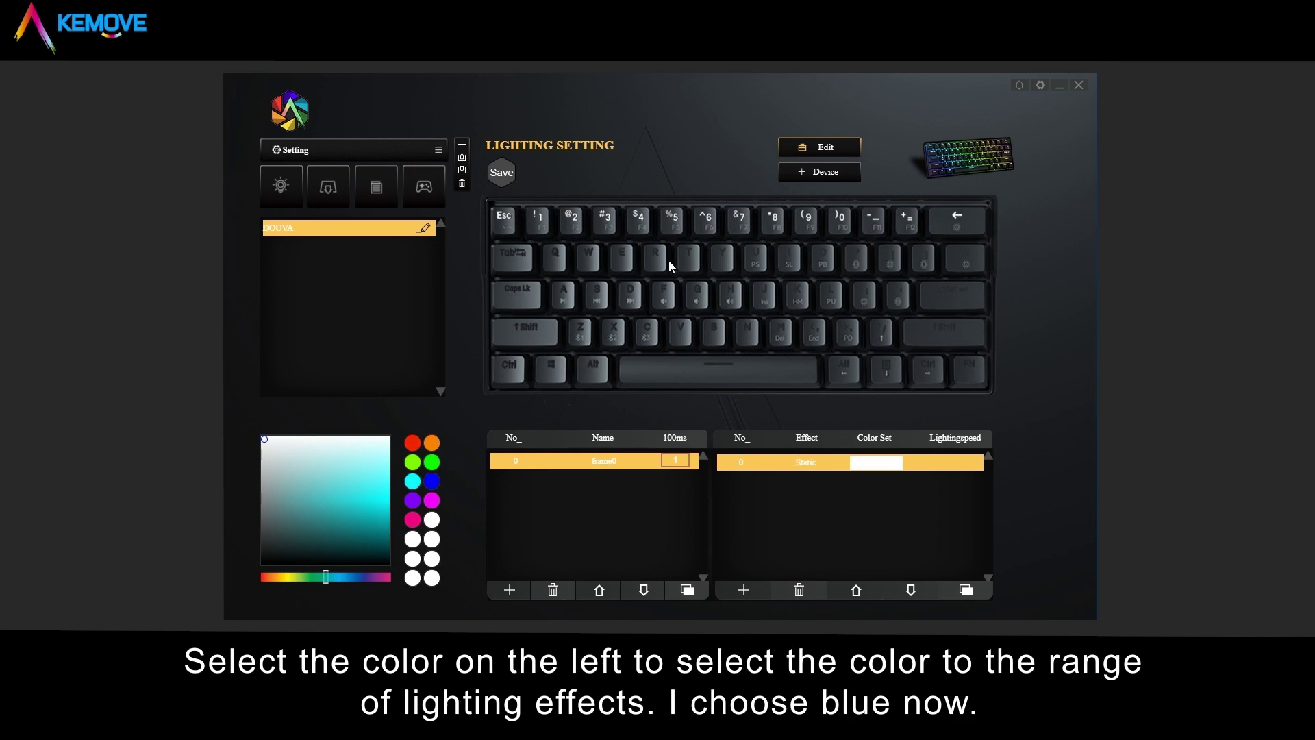
pyautogui.click(433, 481)
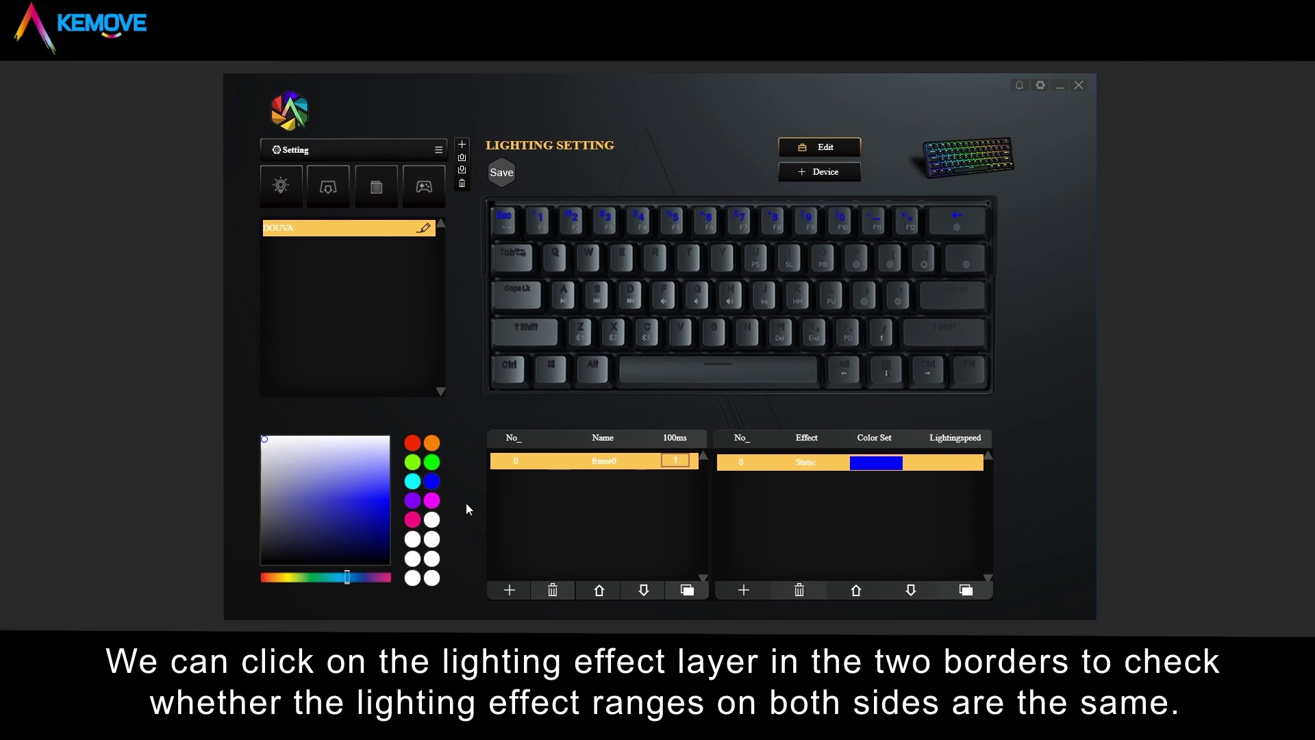
pyautogui.click(578, 463)
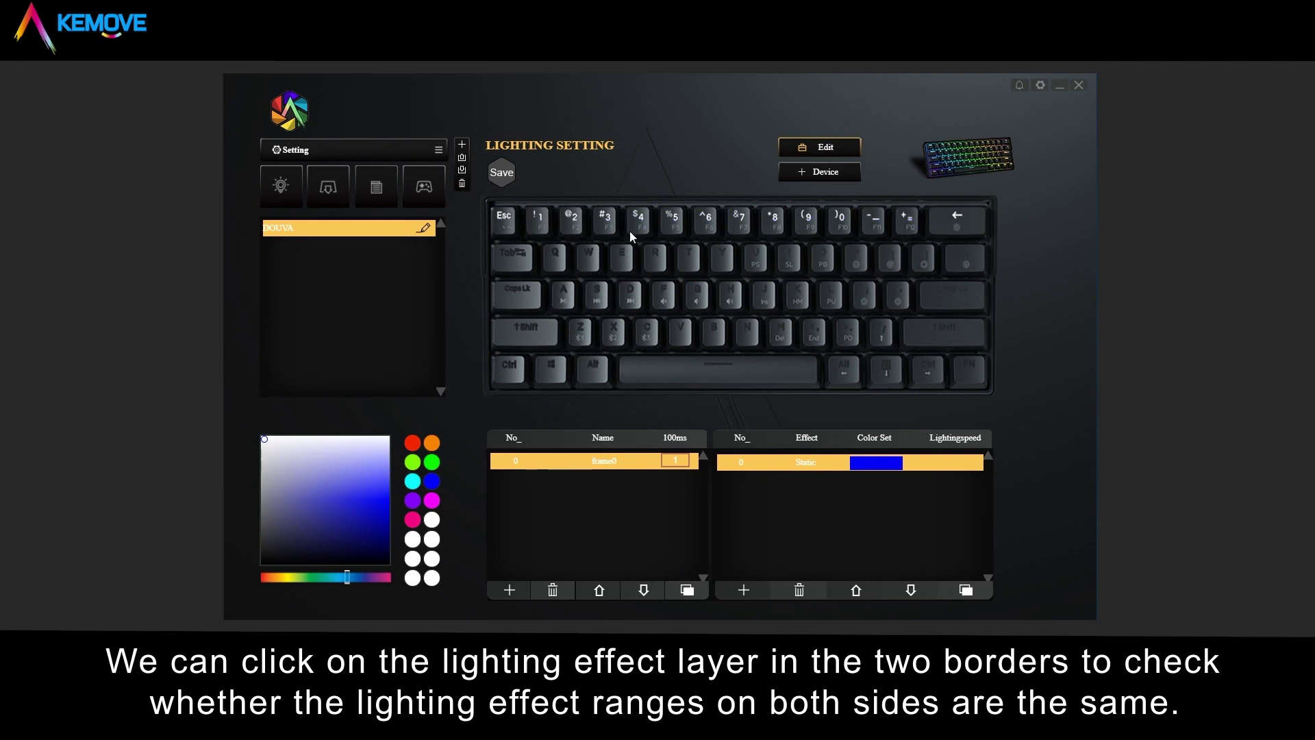
pyautogui.click(812, 460)
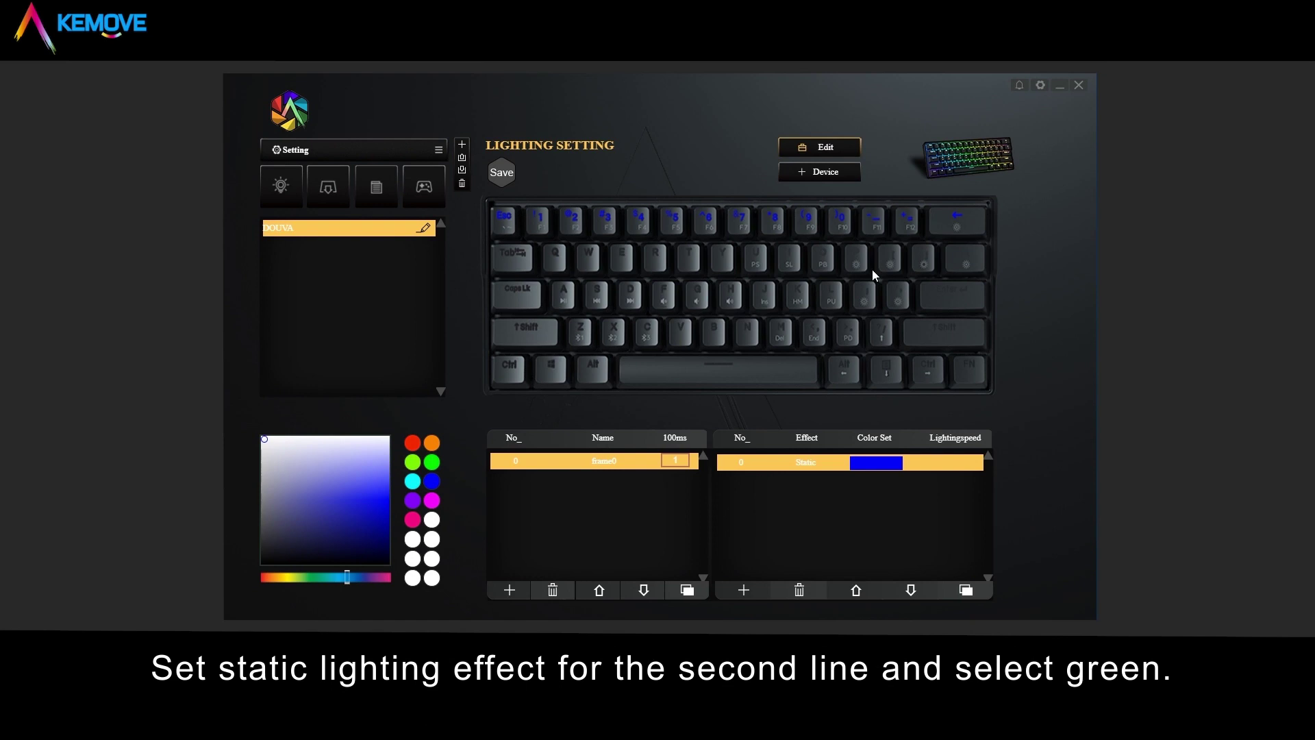
# Add frame1 with a green Static layer on the Tab key row.
pyautogui.click(509, 591)
pyautogui.click(569, 483)
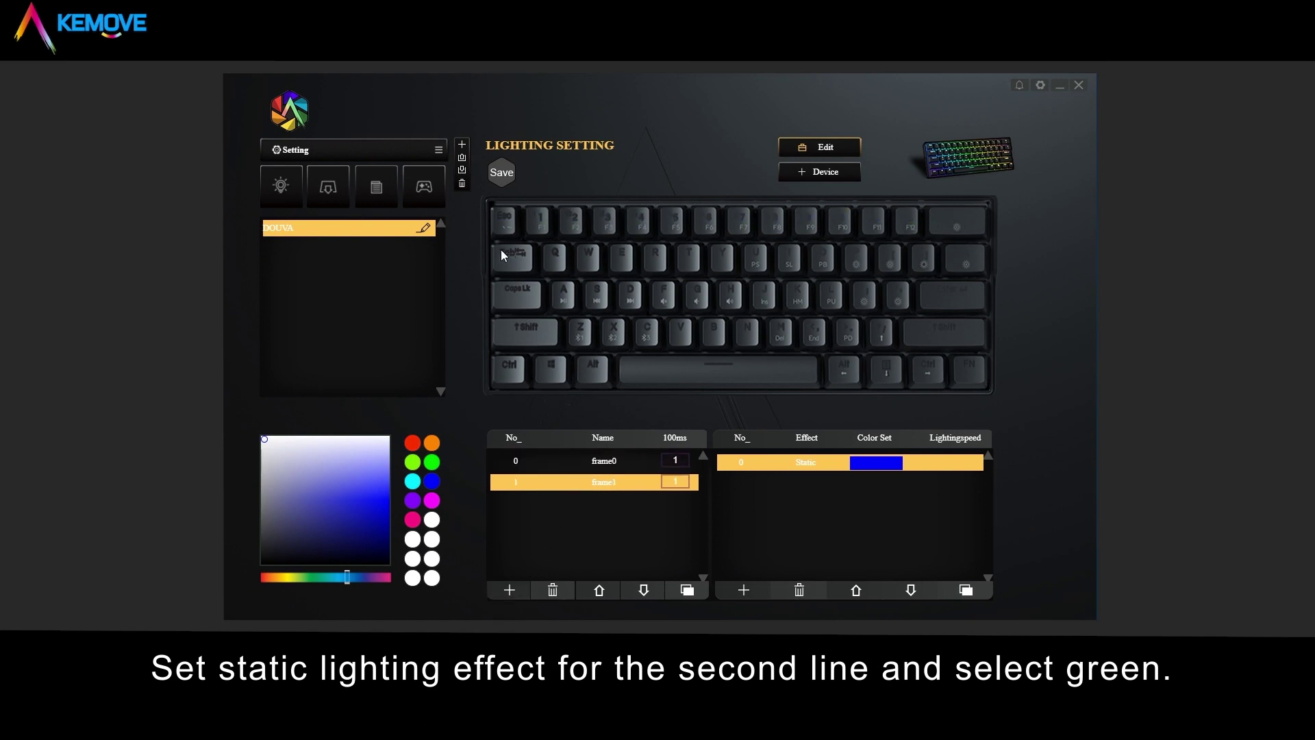
pyautogui.moveTo(500, 250); pyautogui.dragTo(976, 271)
pyautogui.click(744, 591)
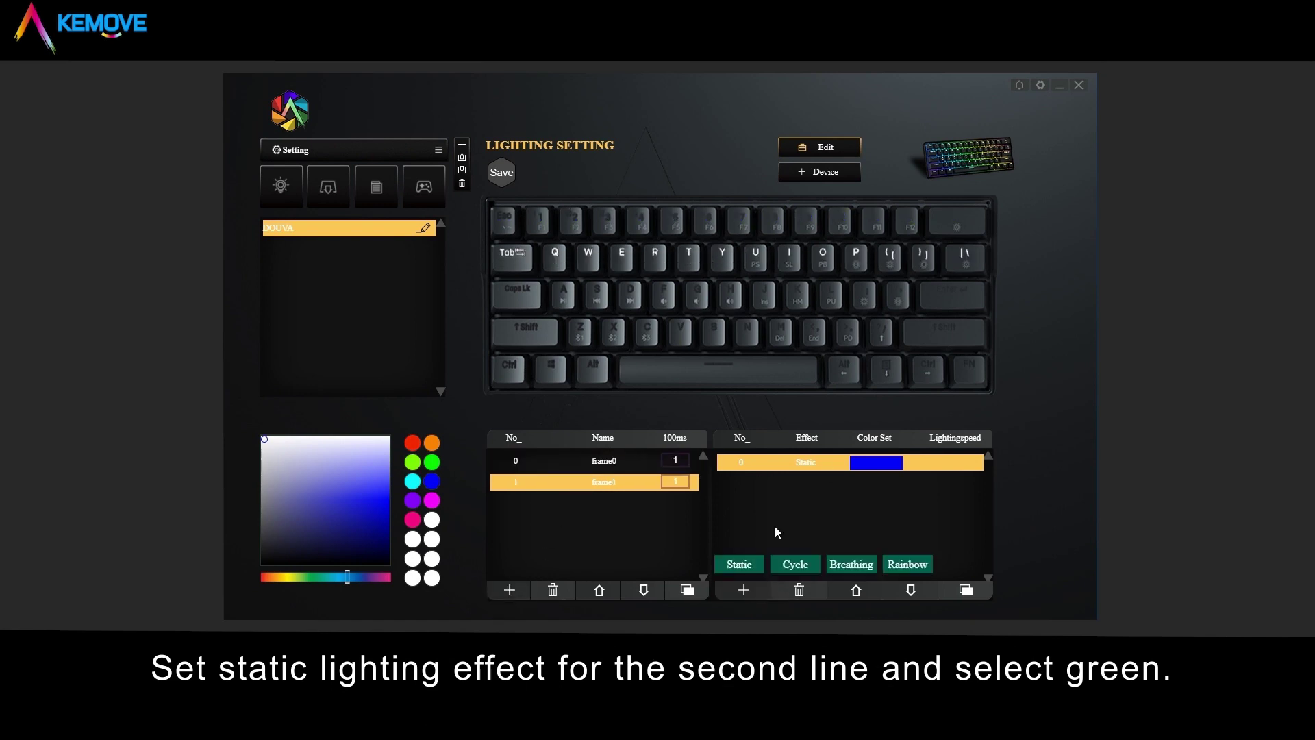
pyautogui.click(750, 569)
pyautogui.click(744, 591)
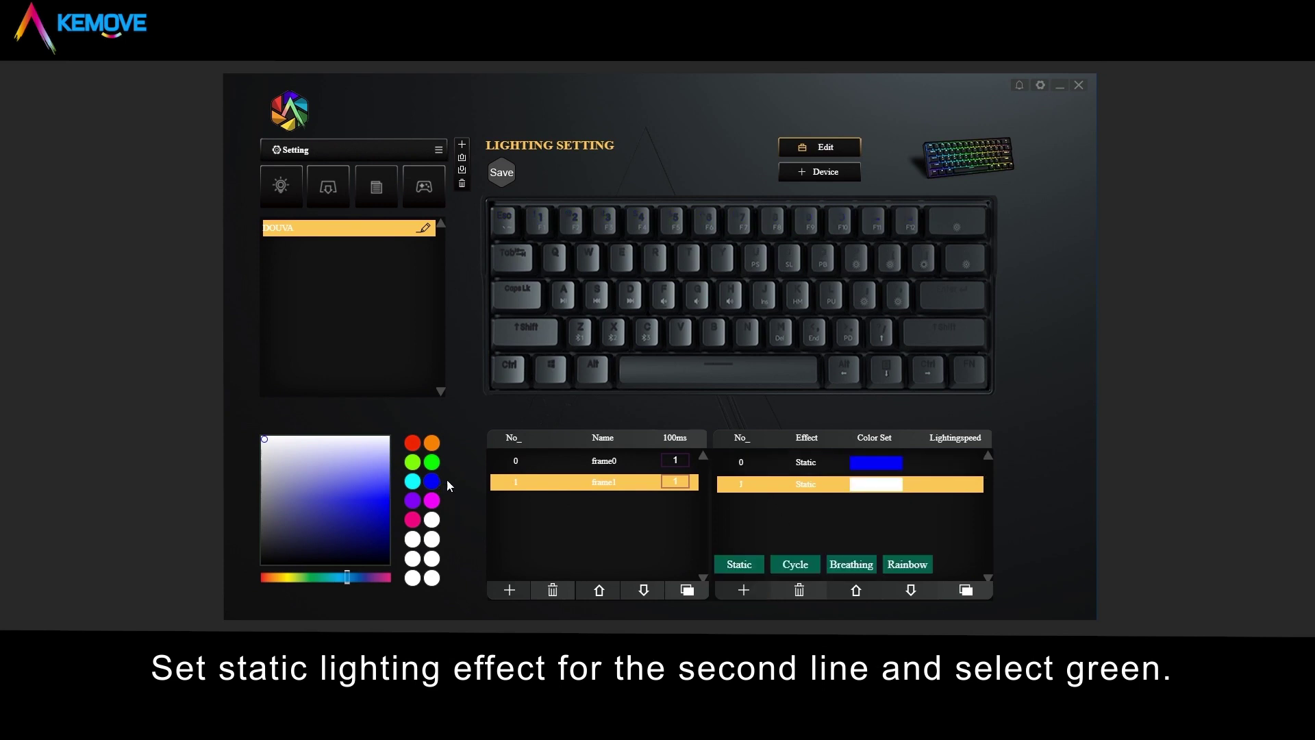
pyautogui.click(431, 462)
# Add frame2 with a rose-red Static layer on Caps Lk–Enter, removing the extra Tab-row keys.
pyautogui.click(510, 588)
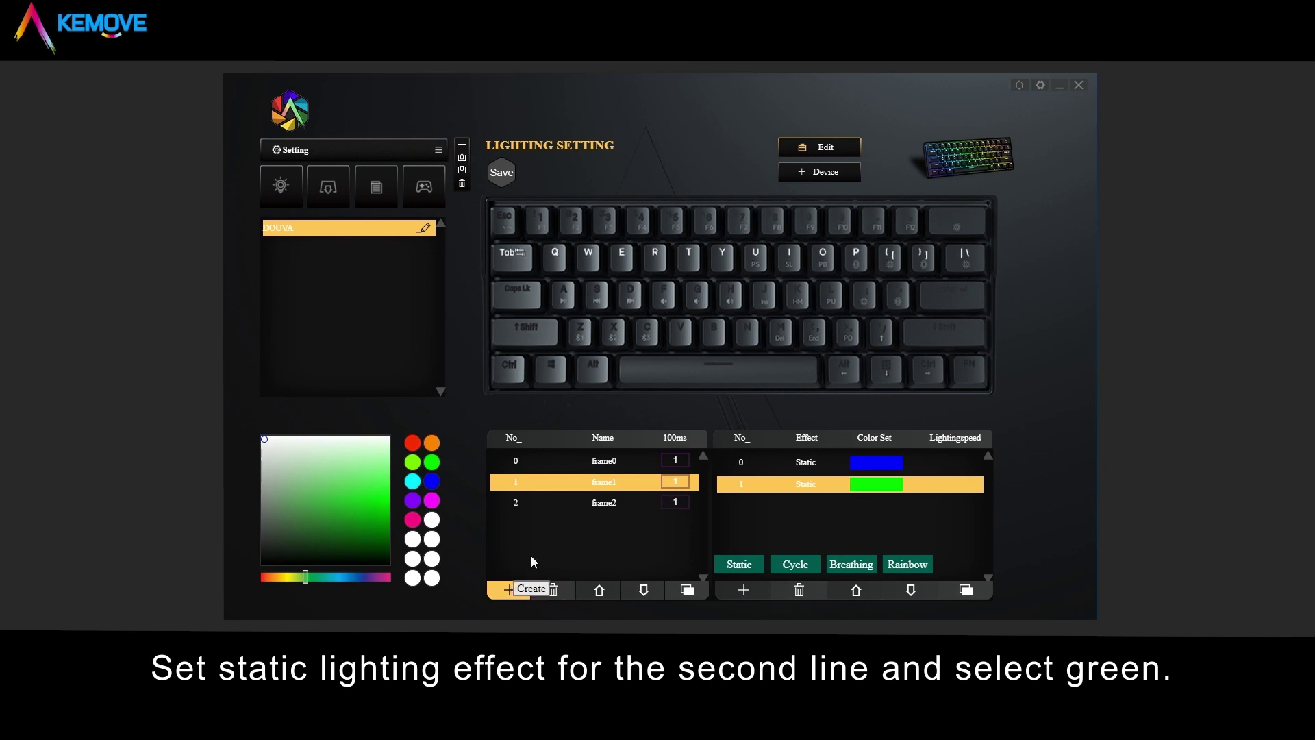
pyautogui.click(567, 501)
pyautogui.moveTo(495, 295); pyautogui.dragTo(986, 302)
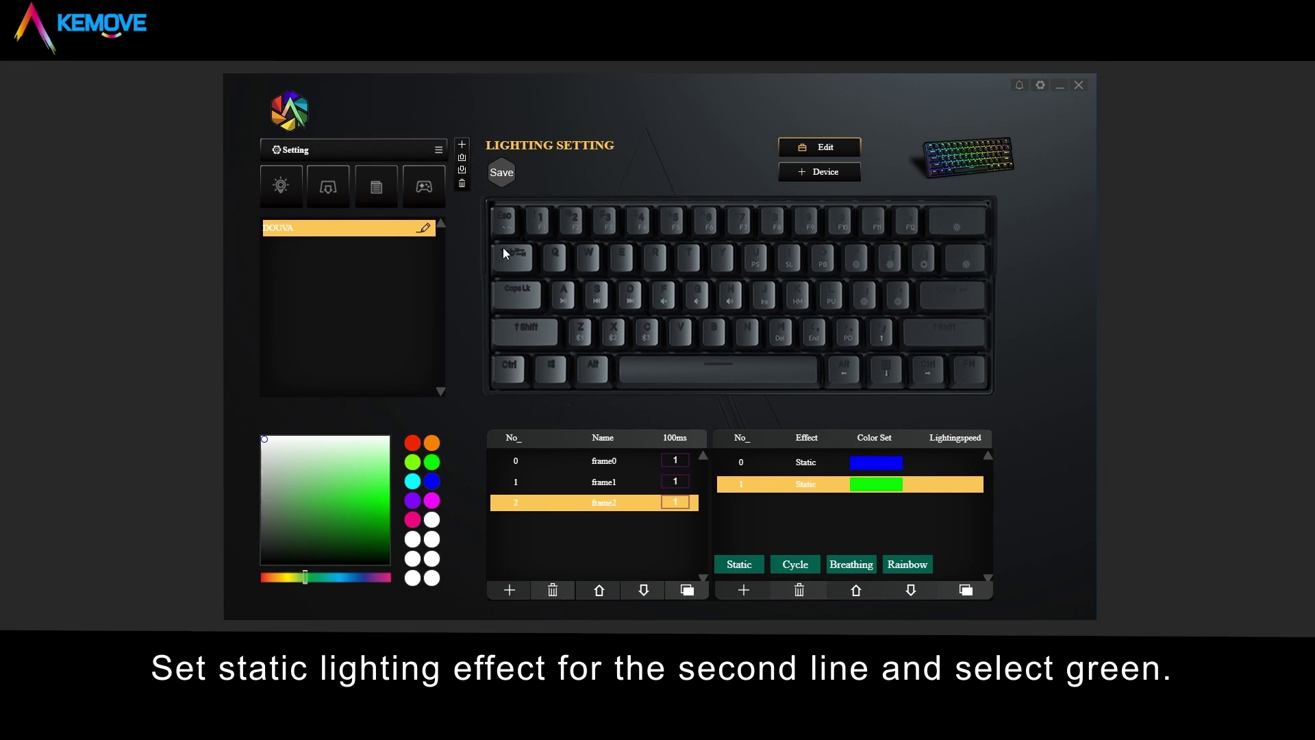
pyautogui.moveTo(503, 248); pyautogui.dragTo(965, 261)
pyautogui.click(748, 565)
pyautogui.click(767, 512)
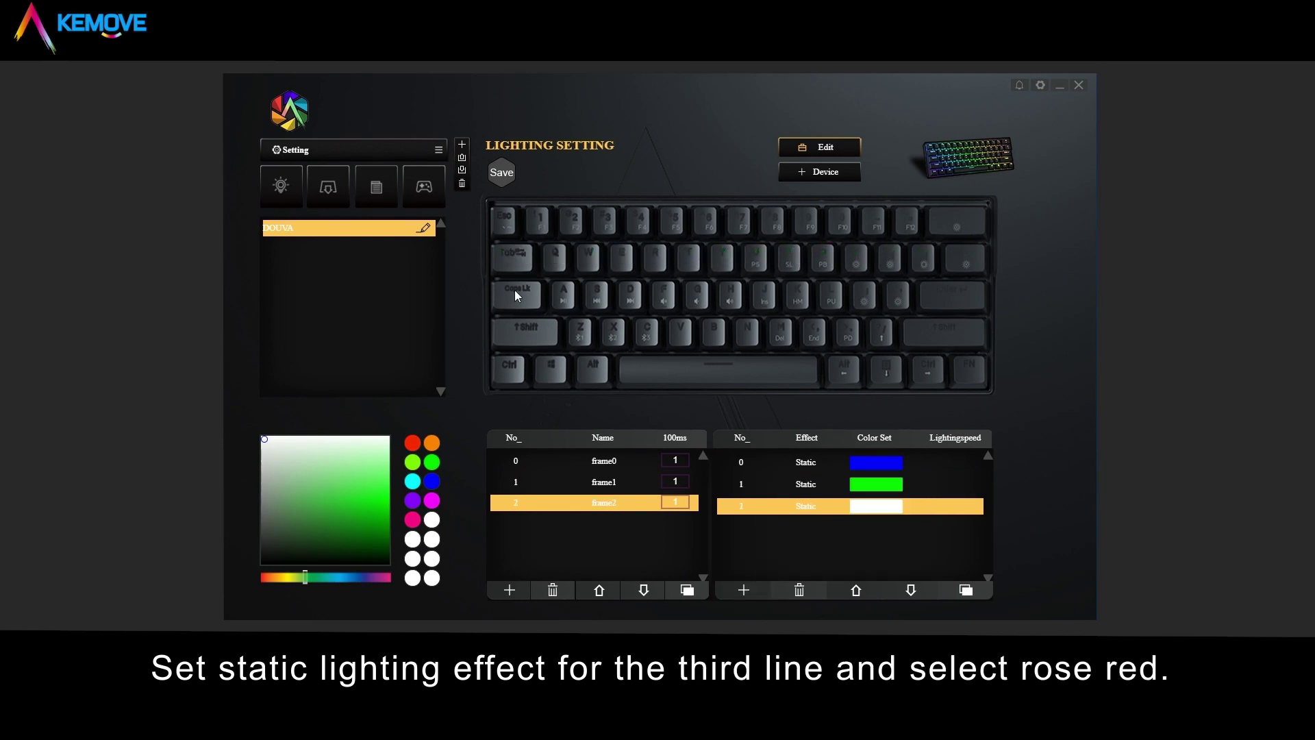
pyautogui.moveTo(517, 296); pyautogui.dragTo(955, 302)
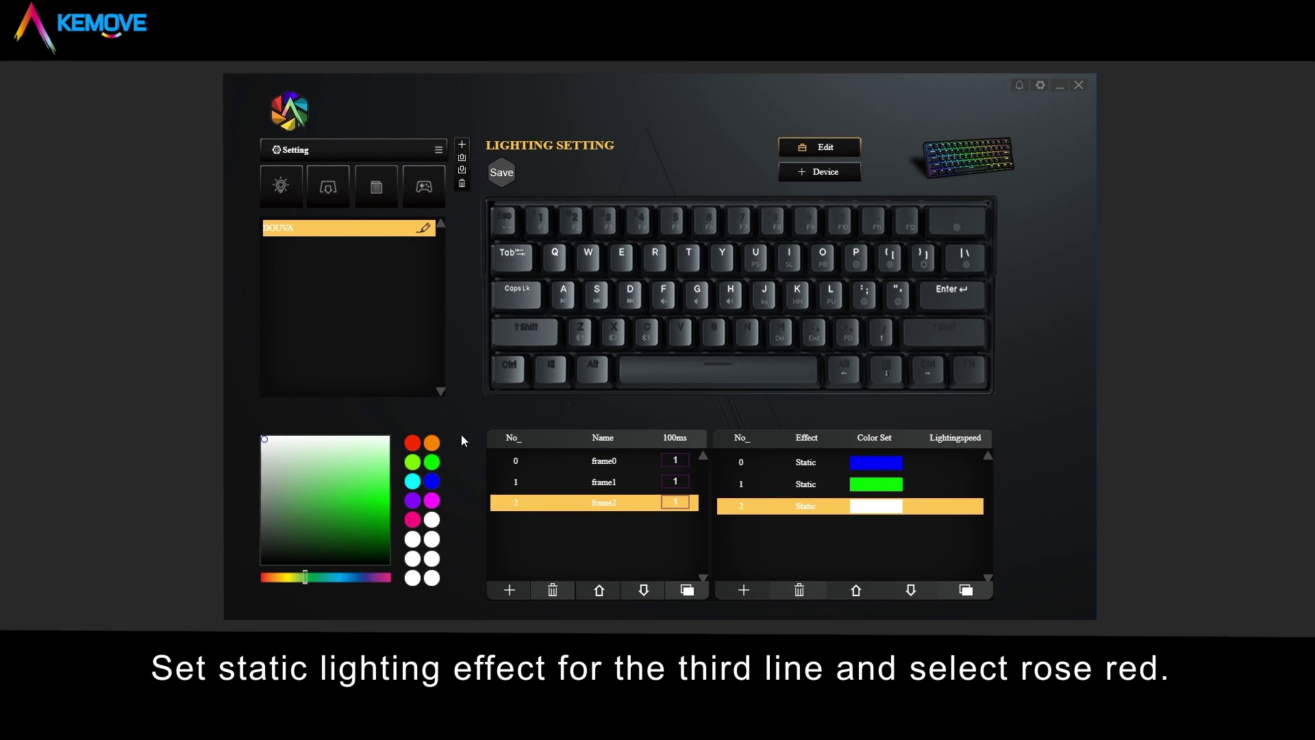
pyautogui.click(438, 500)
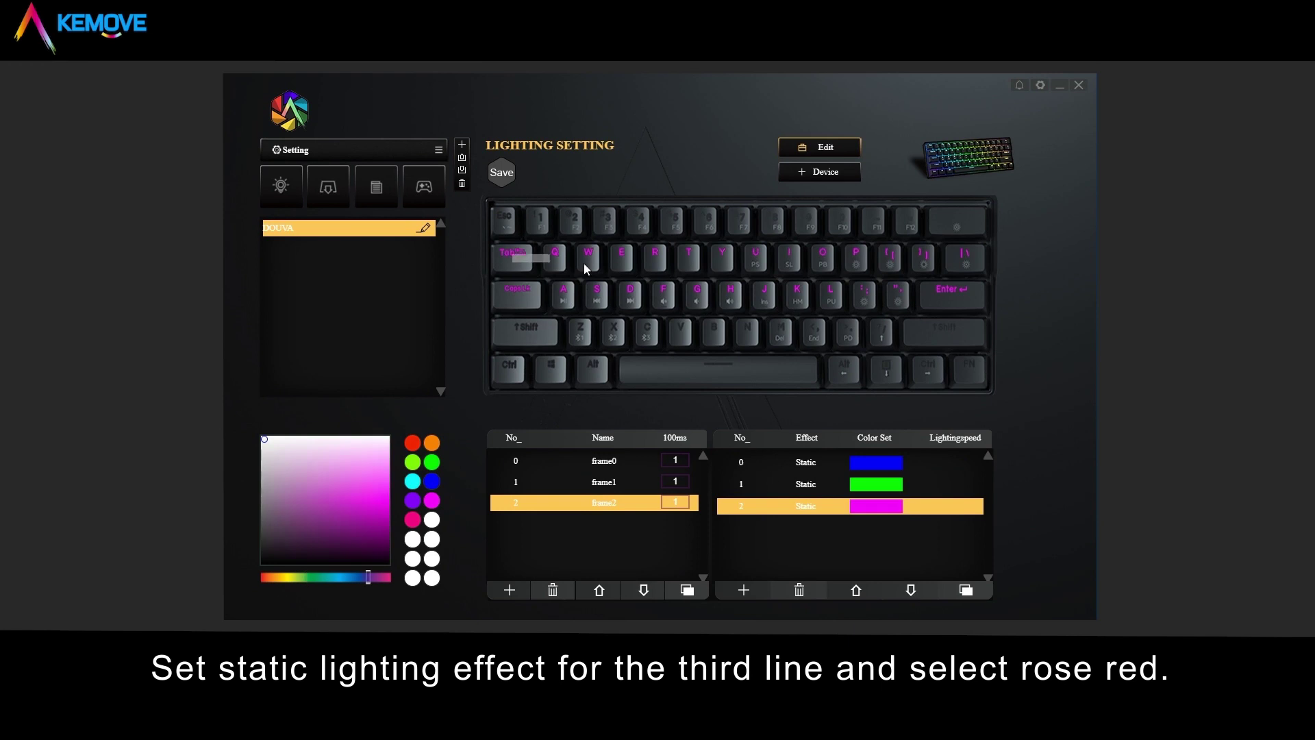
pyautogui.moveTo(587, 268); pyautogui.dragTo(509, 260)
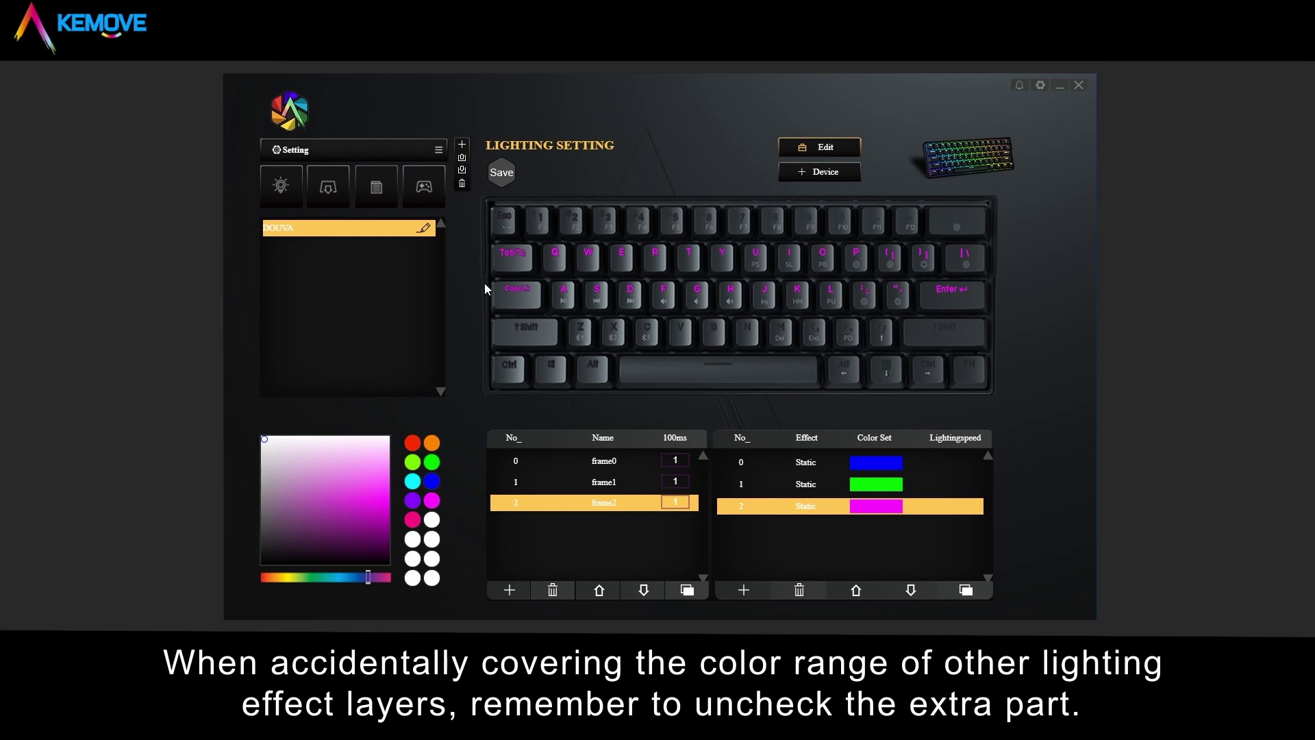
pyautogui.moveTo(508, 245); pyautogui.dragTo(978, 264)
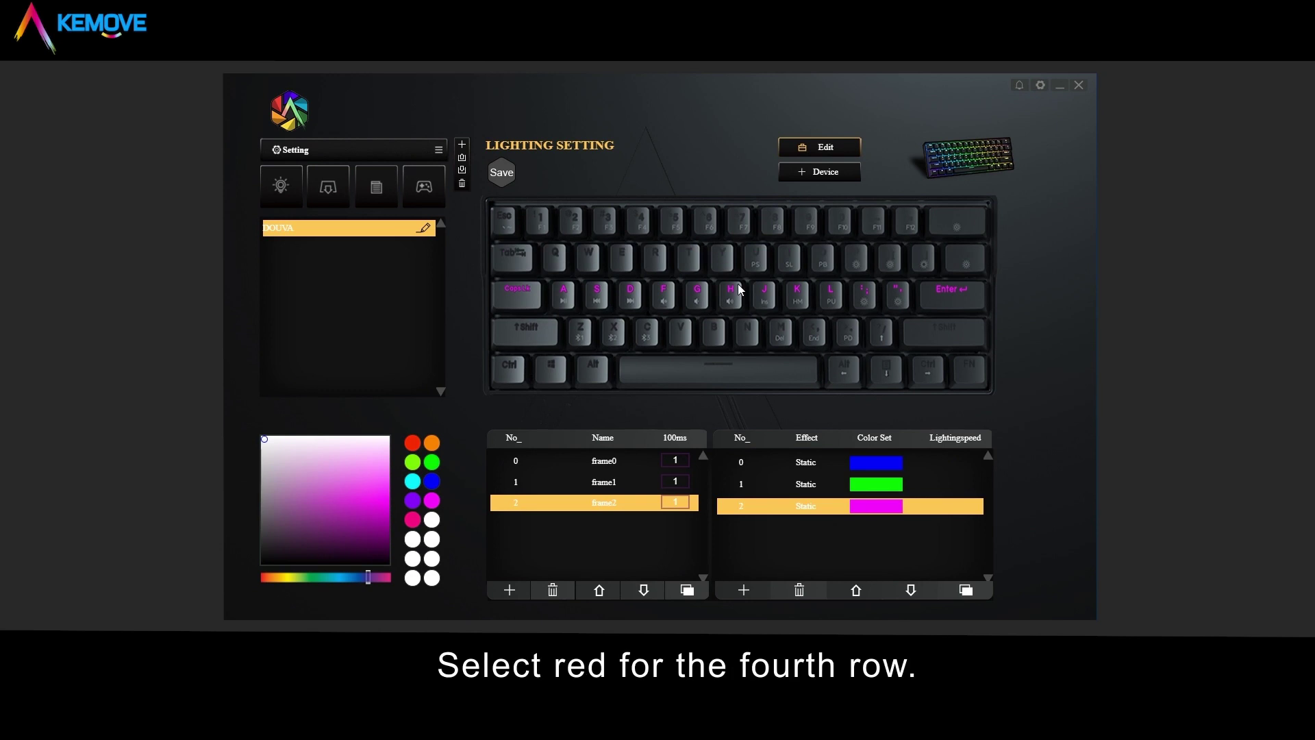
# Add frame3 with a red Static layer on the Shift key row.
pyautogui.click(509, 590)
pyautogui.click(535, 524)
pyautogui.moveTo(512, 335); pyautogui.dragTo(940, 390)
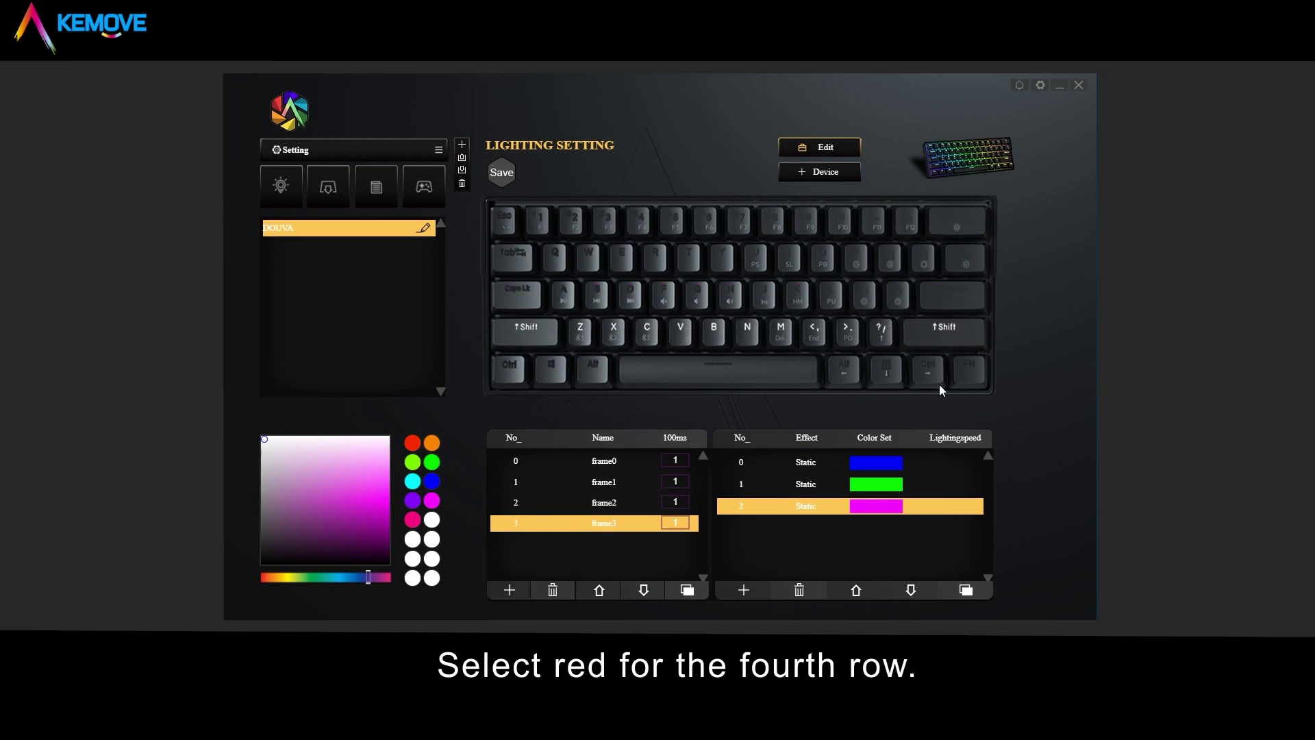
pyautogui.click(744, 590)
pyautogui.click(752, 563)
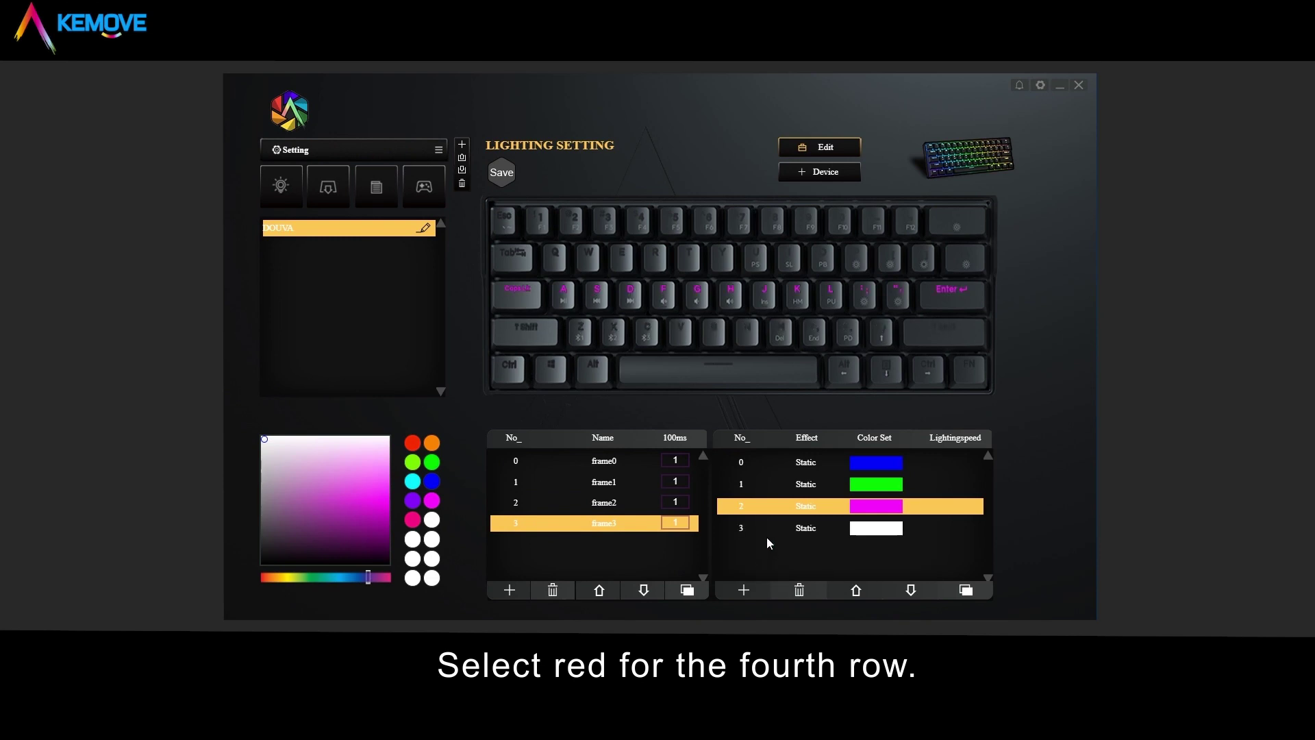
pyautogui.click(767, 531)
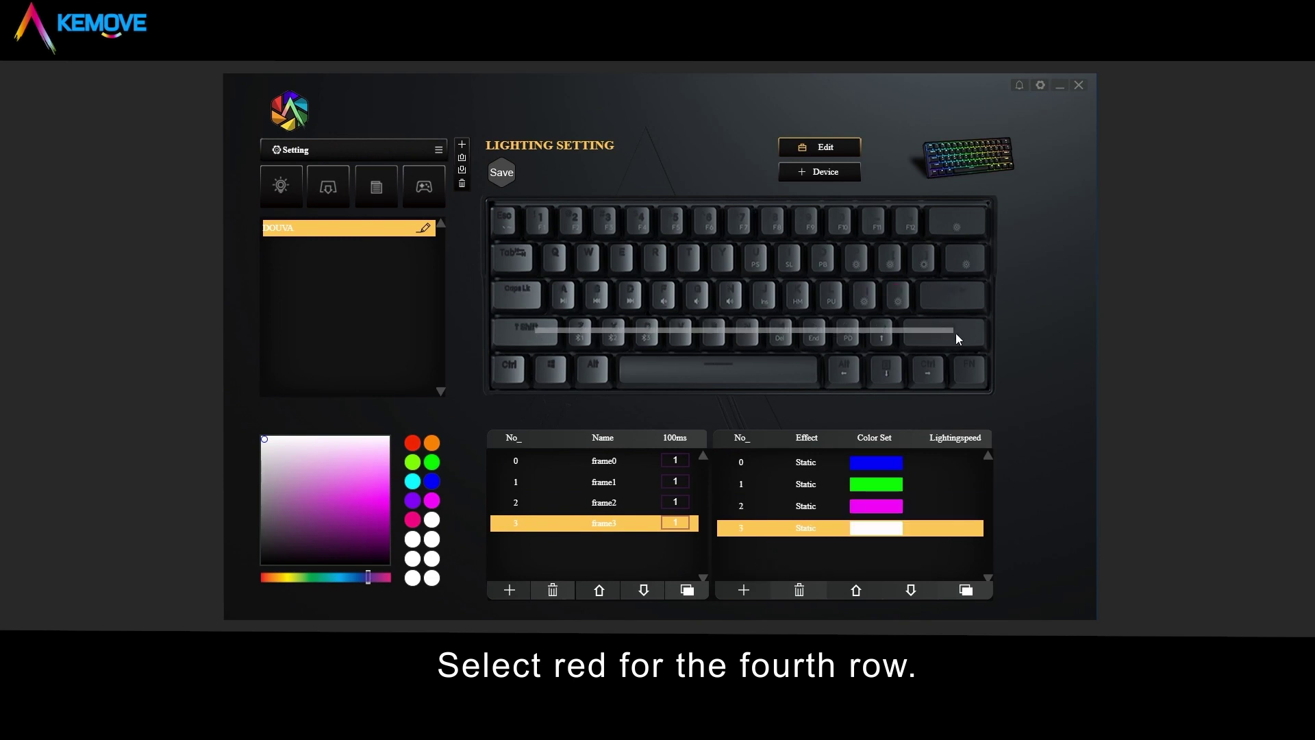
pyautogui.click(412, 447)
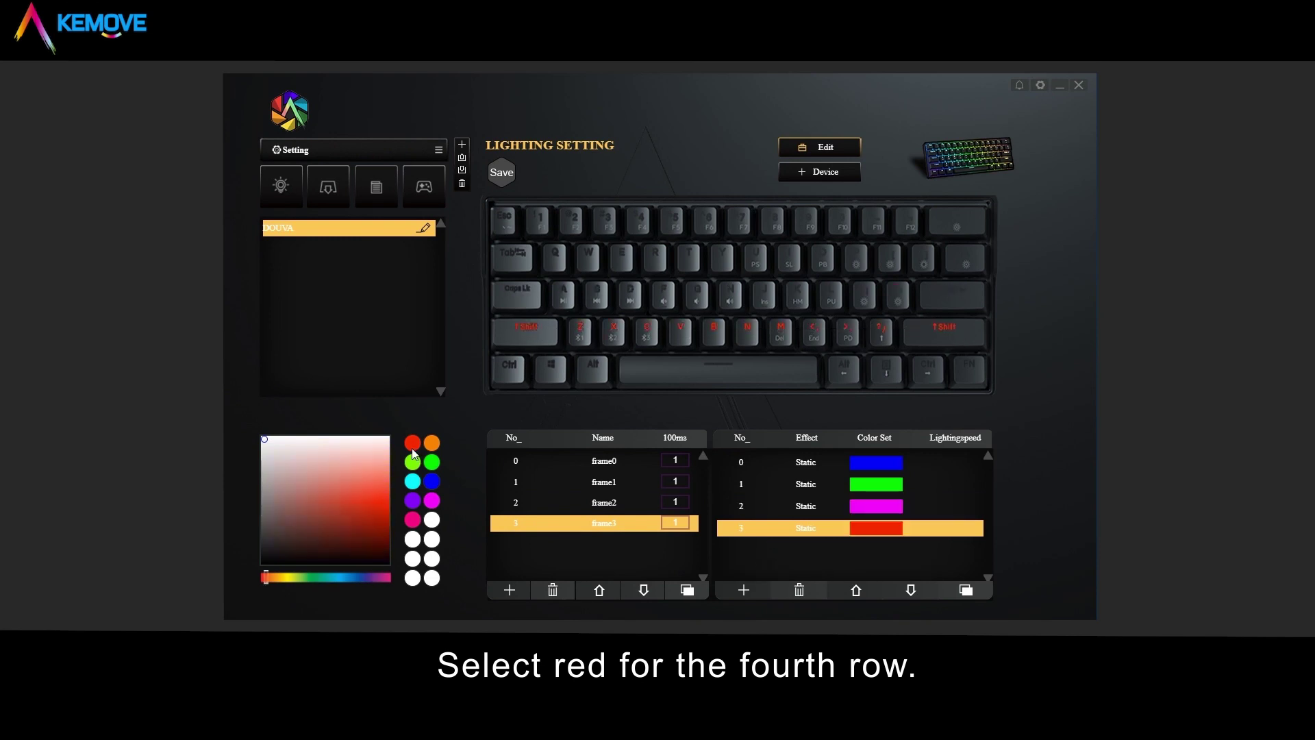
# Add frame4 with a purple Static layer on the bottom row, Ctrl to FN.
pyautogui.click(509, 590)
pyautogui.click(554, 538)
pyautogui.moveTo(512, 359); pyautogui.dragTo(986, 409)
pyautogui.click(745, 590)
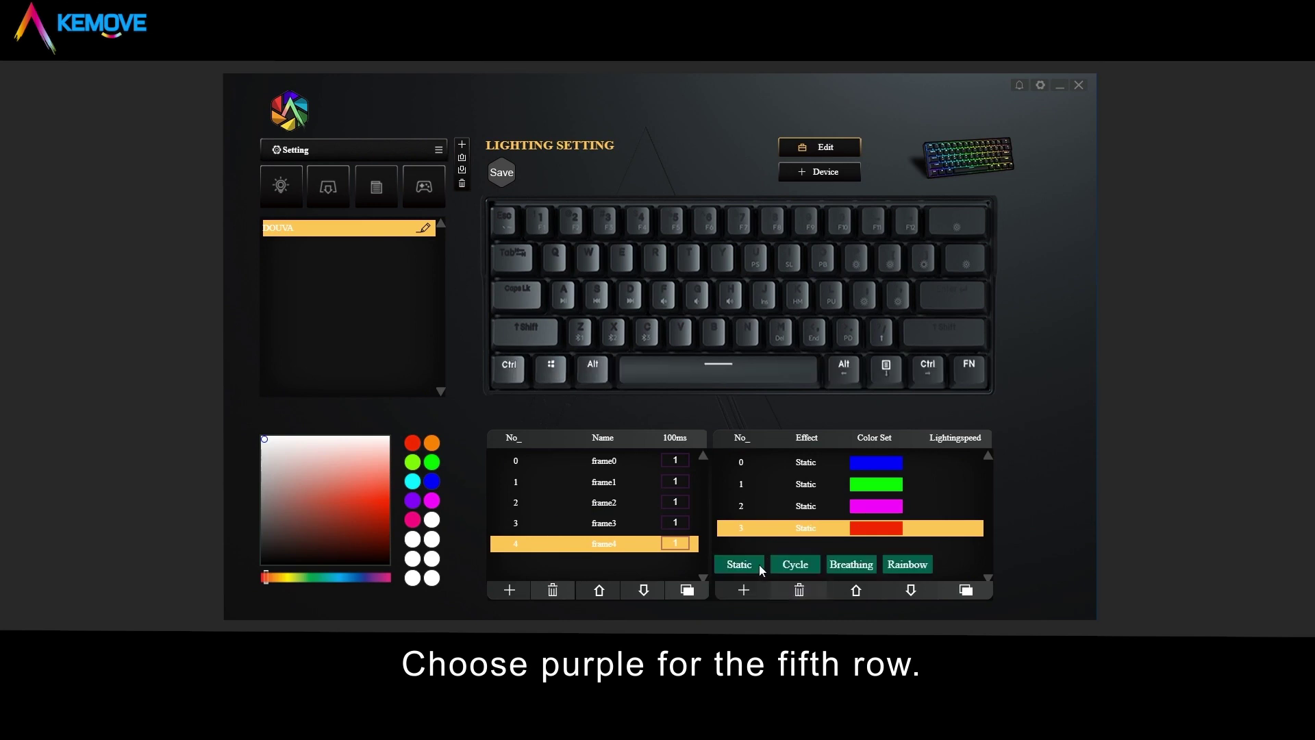
pyautogui.click(758, 565)
pyautogui.moveTo(1028, 376); pyautogui.dragTo(510, 365)
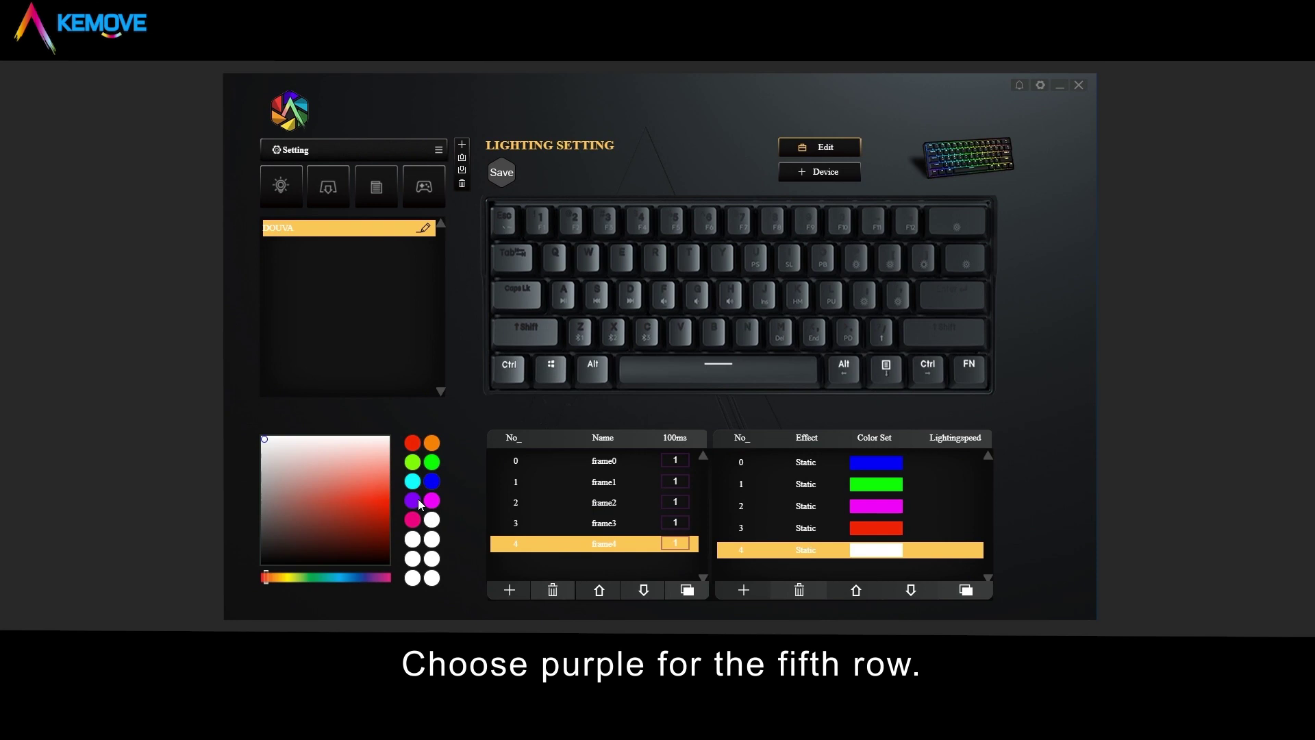
pyautogui.click(418, 503)
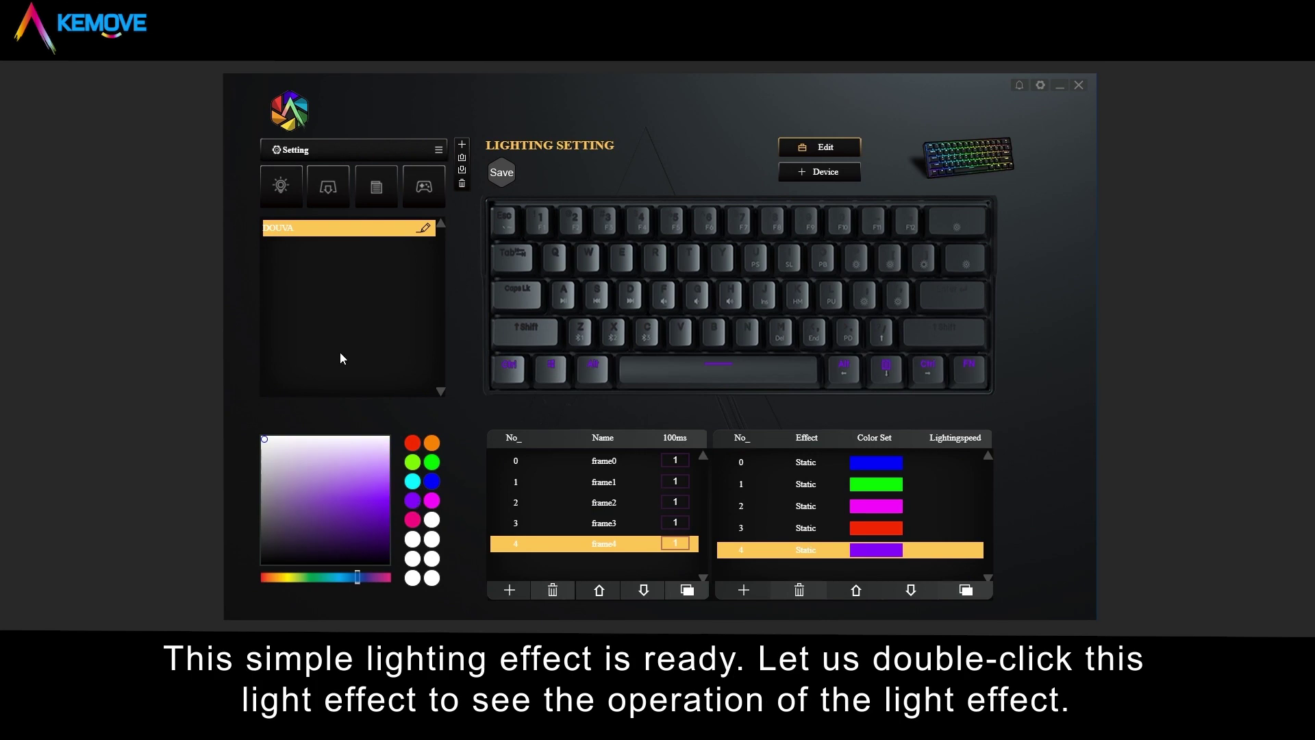